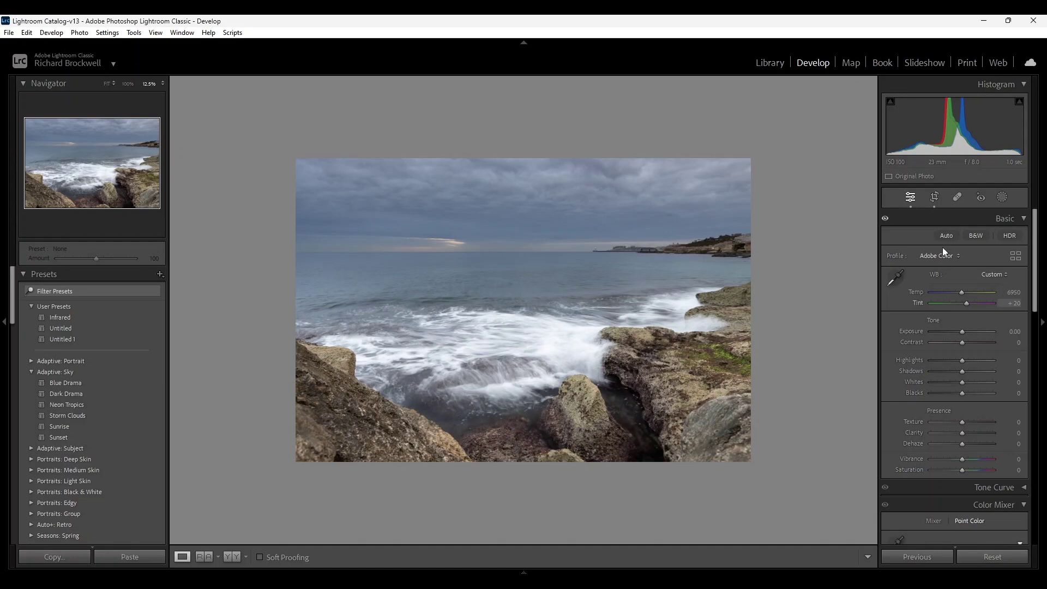
Step: Crop a thin strip off the photo's bottom edge and straighten the horizon to an angle of -0.03
click(934, 197)
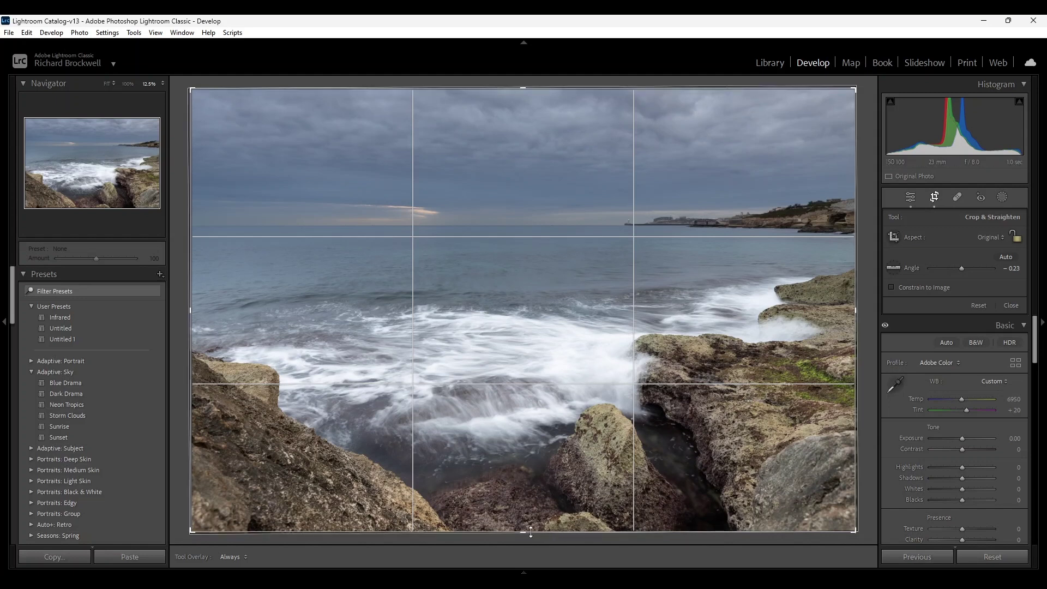
drag(531, 532, 533, 520)
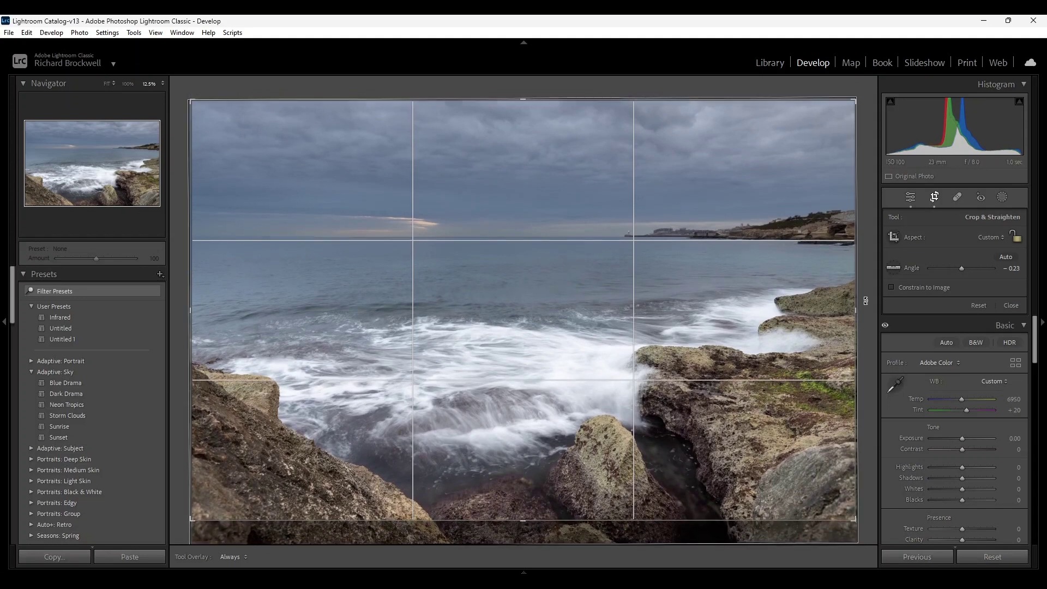
drag(866, 301, 868, 301)
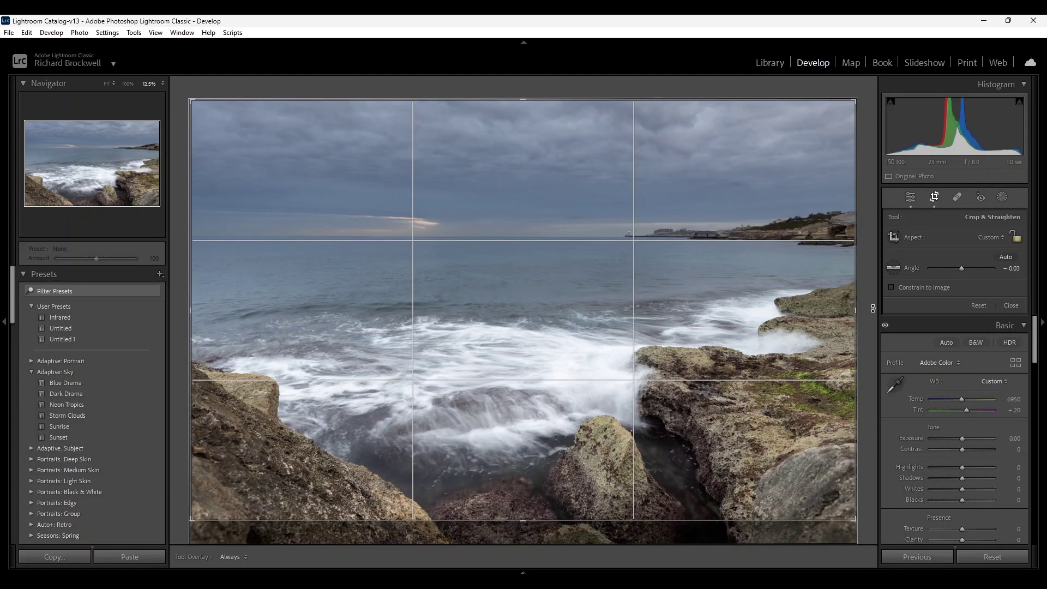
click(915, 197)
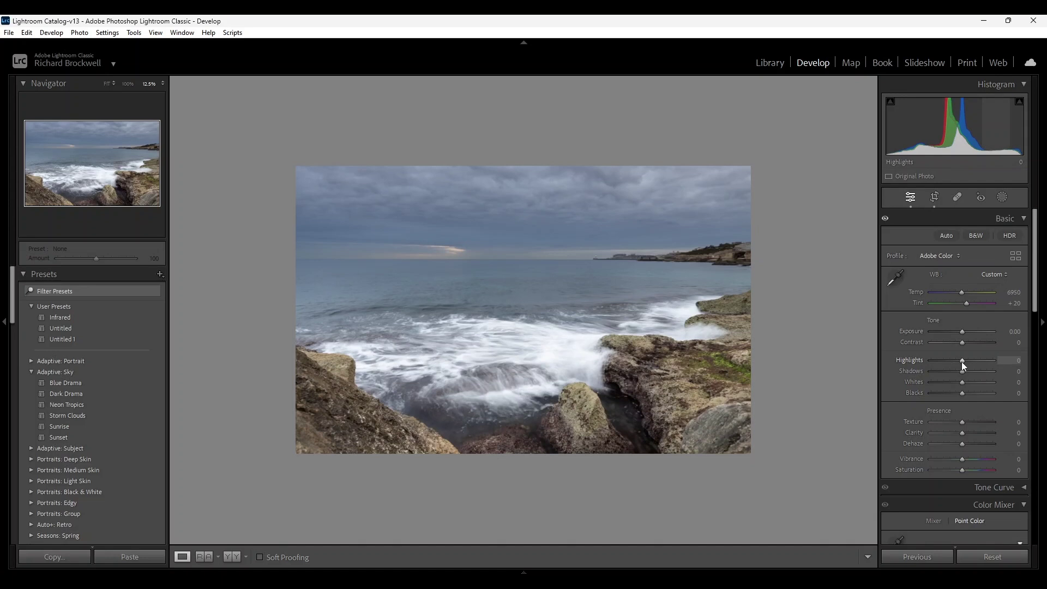
Step: Reduce the photo's highlights to -100 and raise the shadows to +23
drag(950, 364, 933, 364)
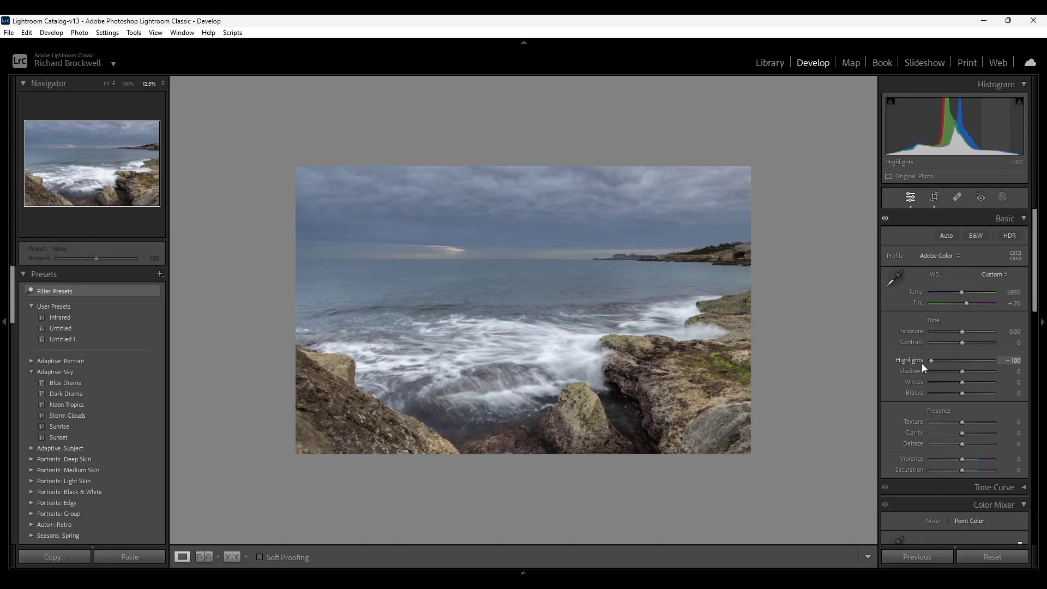
mouse_move(926, 364)
mouse_down()
mouse_move(977, 369)
mouse_move(934, 372)
mouse_up()
drag(948, 372, 935, 372)
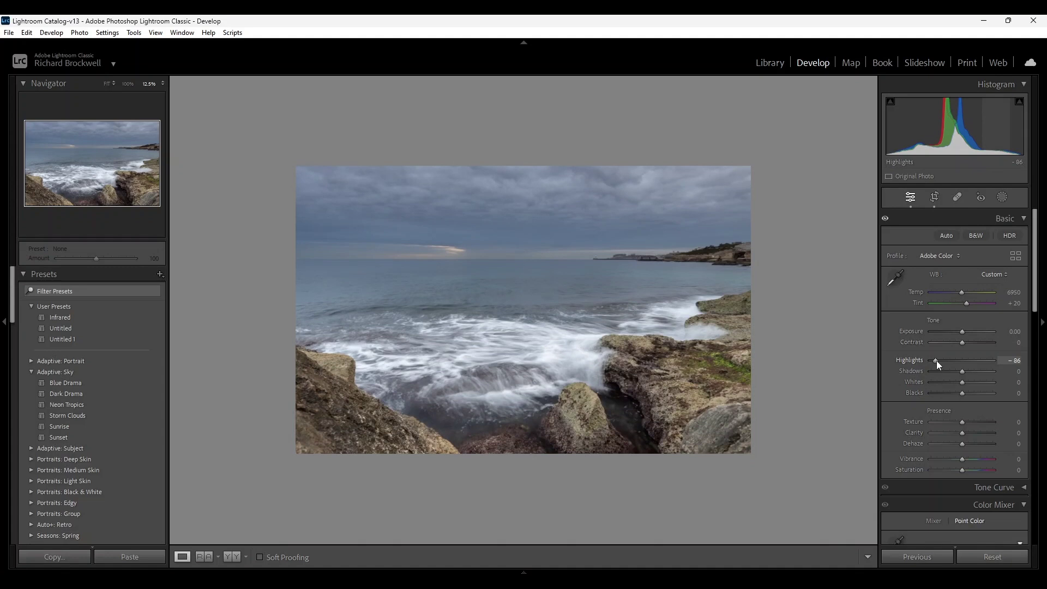
drag(938, 361, 916, 361)
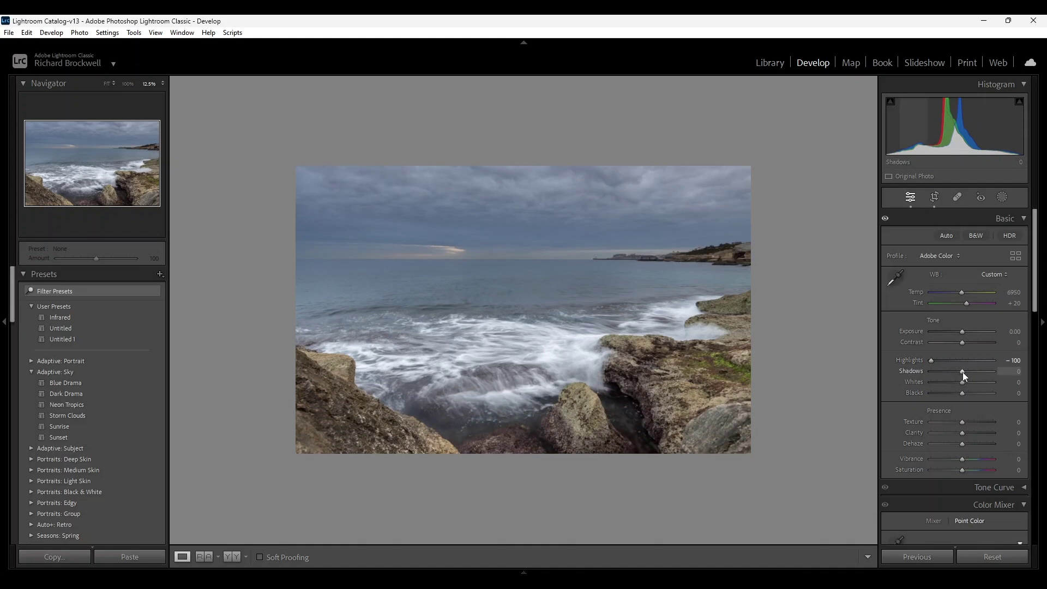
drag(966, 373, 970, 375)
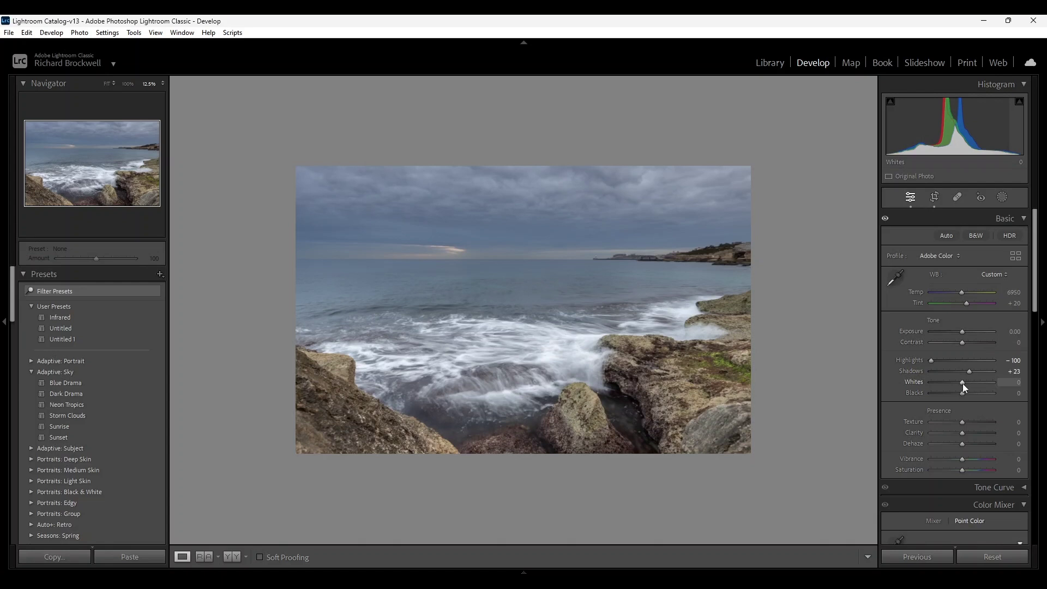
Step: Adjust the photo's overall tone with whites +33, blacks -12, contrast +16 and exposure -0.18
key(alt)
mouse_move(963, 384)
mouse_down()
mouse_move(984, 384)
mouse_move(950, 394)
mouse_move(960, 393)
mouse_up()
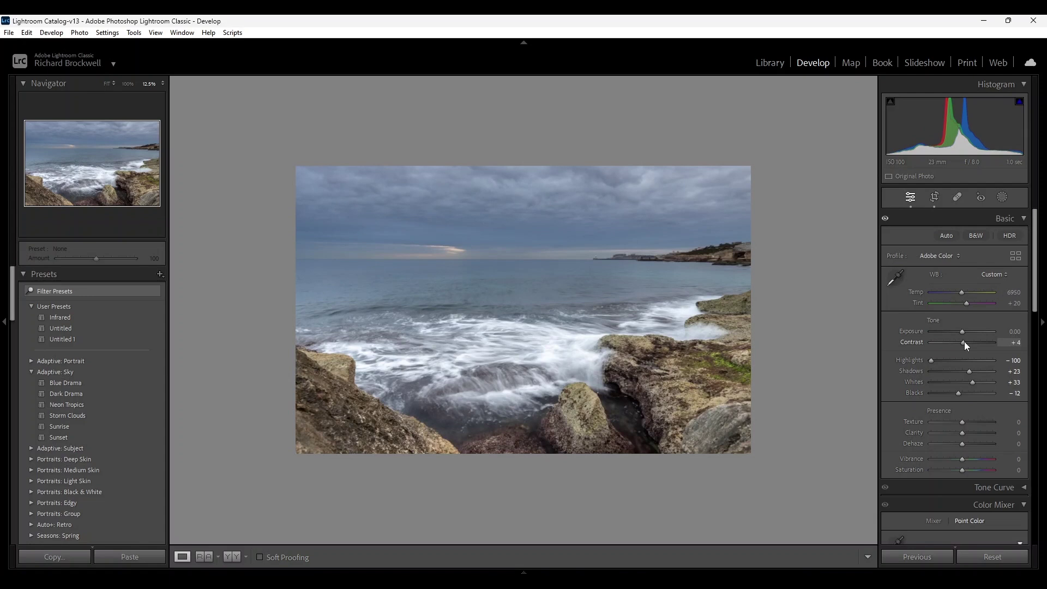
drag(966, 342, 969, 342)
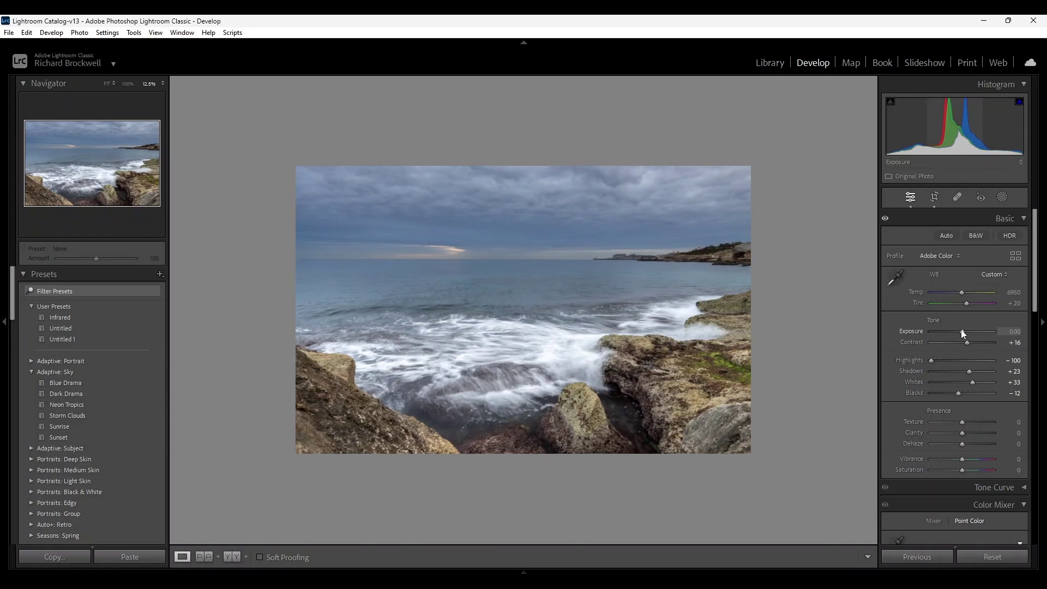
drag(961, 330, 960, 329)
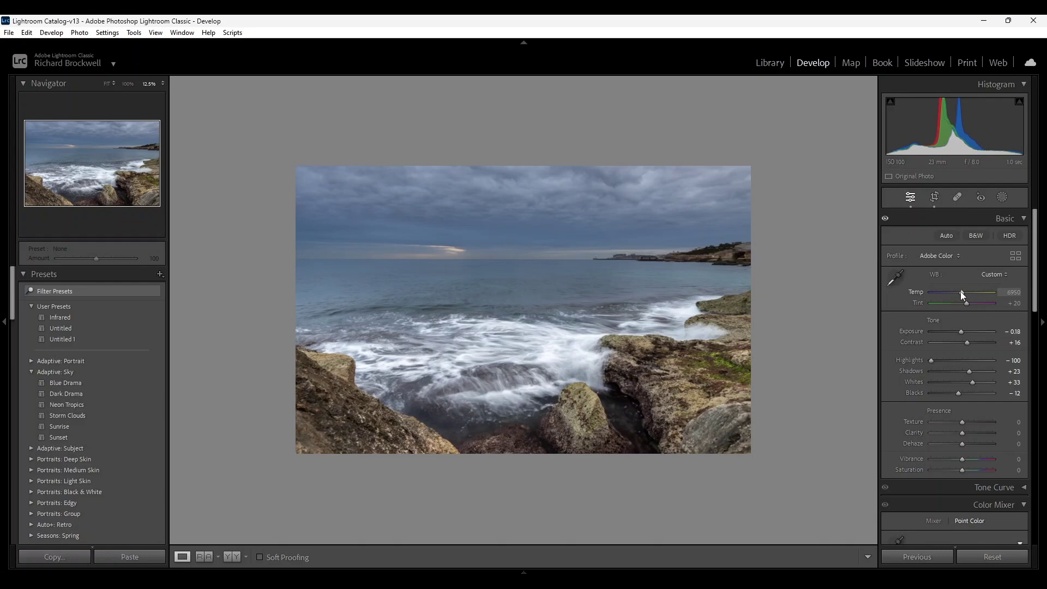
Step: Cool the white balance to a temperature of 6298 and a tint of +8
drag(963, 295, 958, 292)
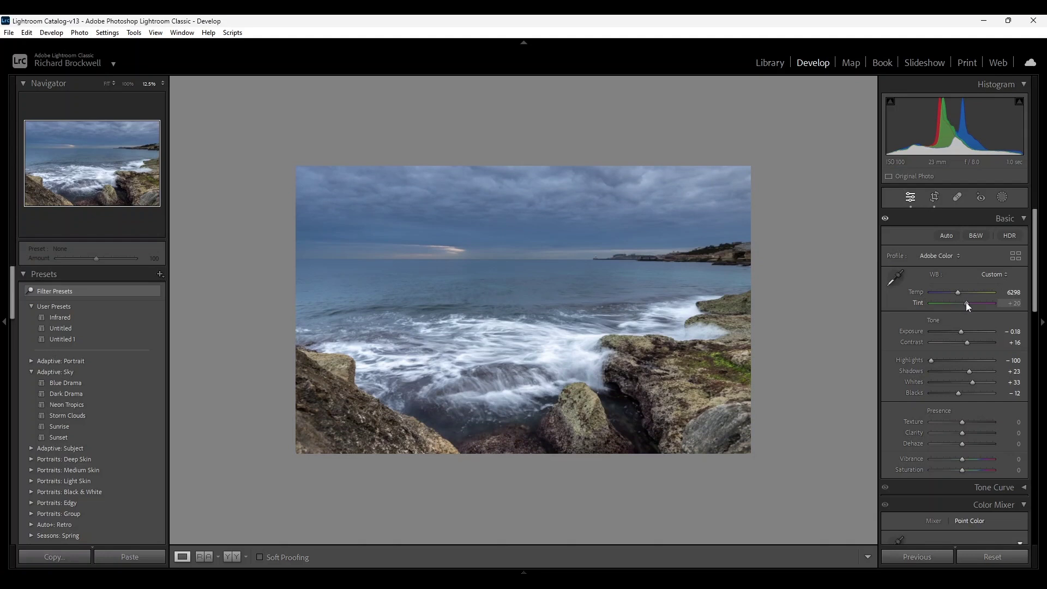
drag(966, 302, 964, 303)
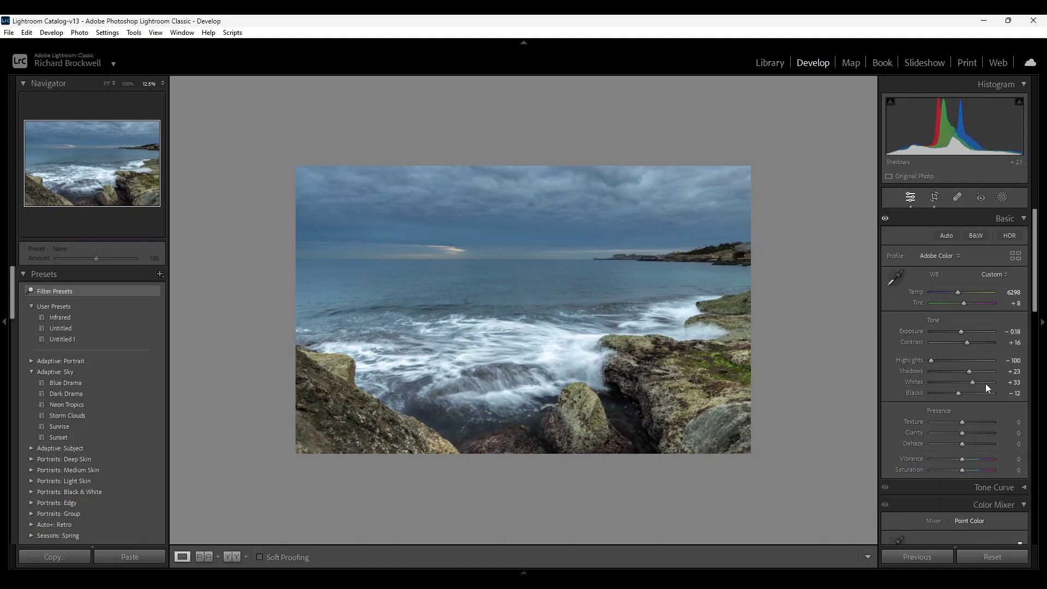
Step: Raise the Blue Primary saturation to +30 in the camera calibration settings
scroll(986, 384, down, 3)
scroll(986, 388, down, 10)
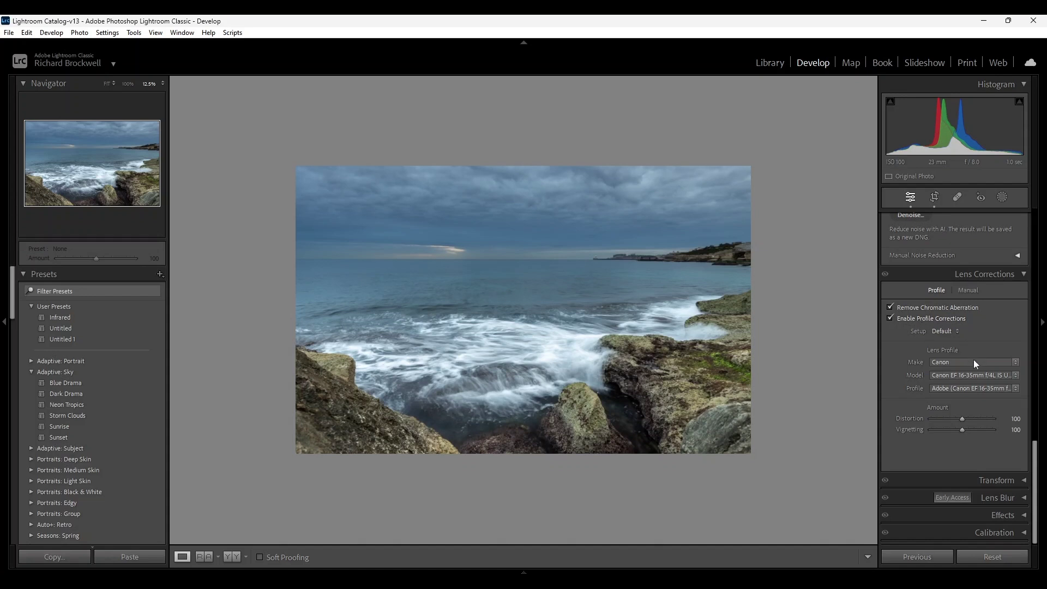
click(963, 419)
click(1023, 534)
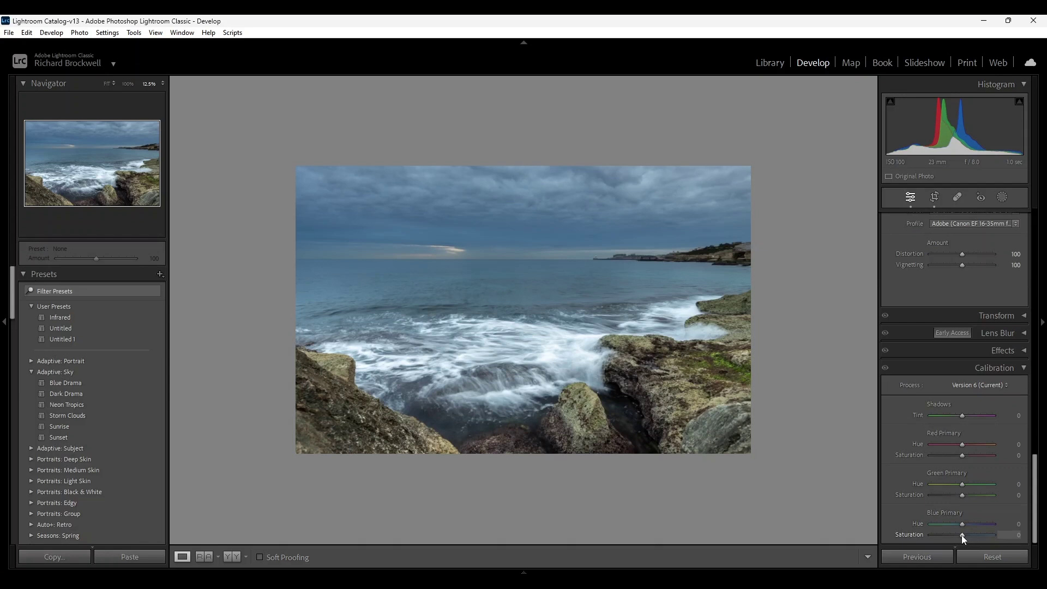
mouse_move(961, 535)
mouse_down()
mouse_move(999, 546)
mouse_move(960, 545)
mouse_move(972, 545)
mouse_up()
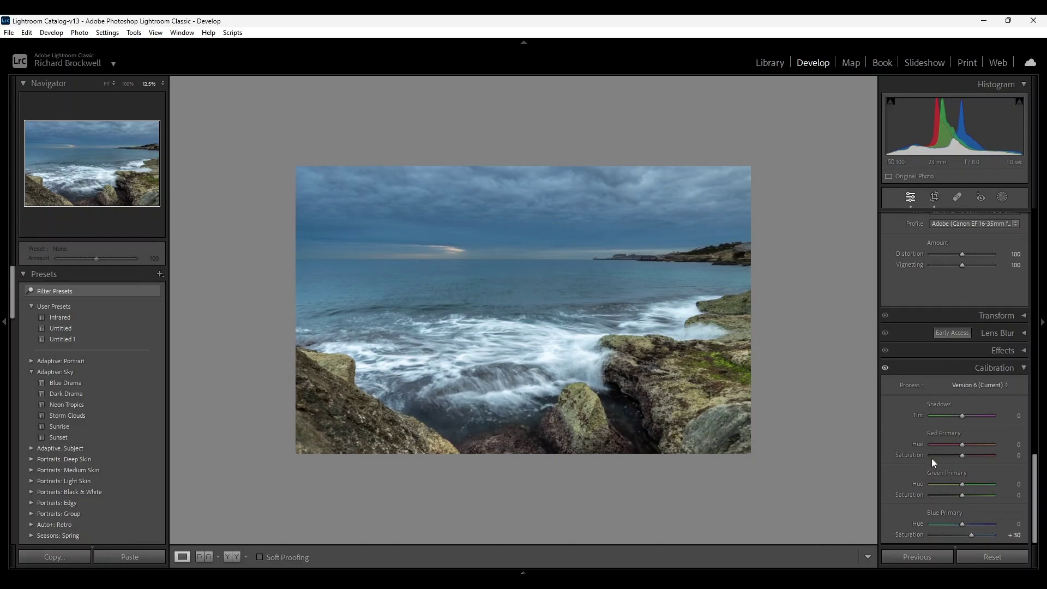
Step: Add a linear gradient mask over the sky, running from the photo's top edge to just below the horizon
key(ctrl+1)
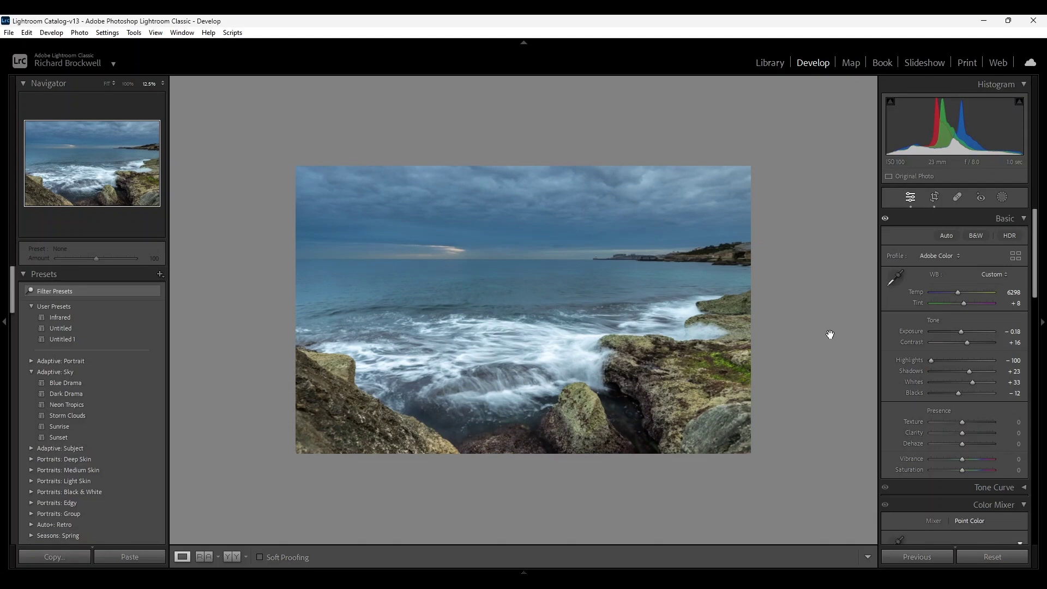
click(1003, 198)
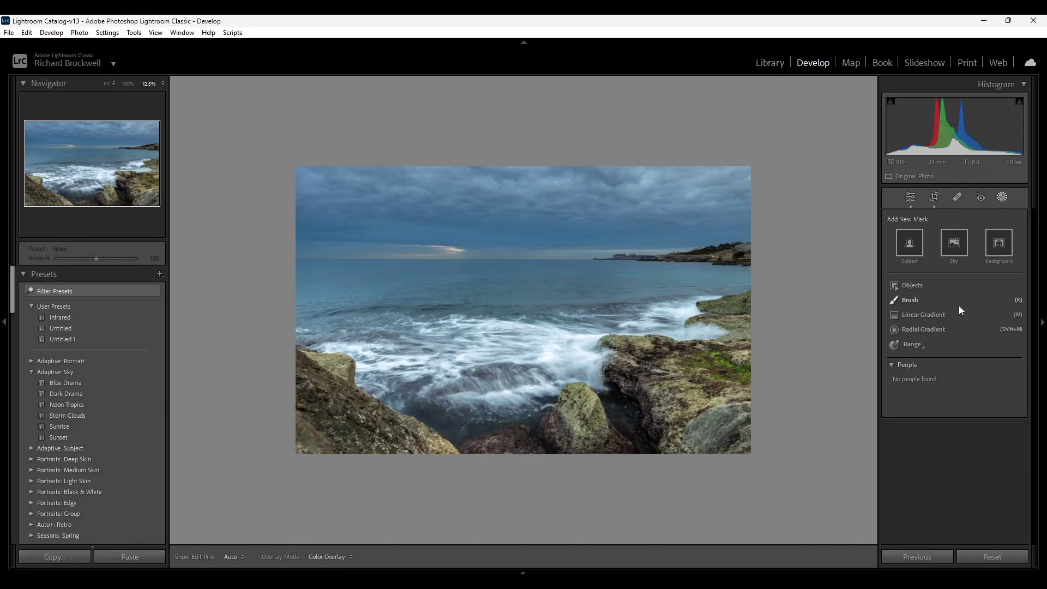
click(923, 316)
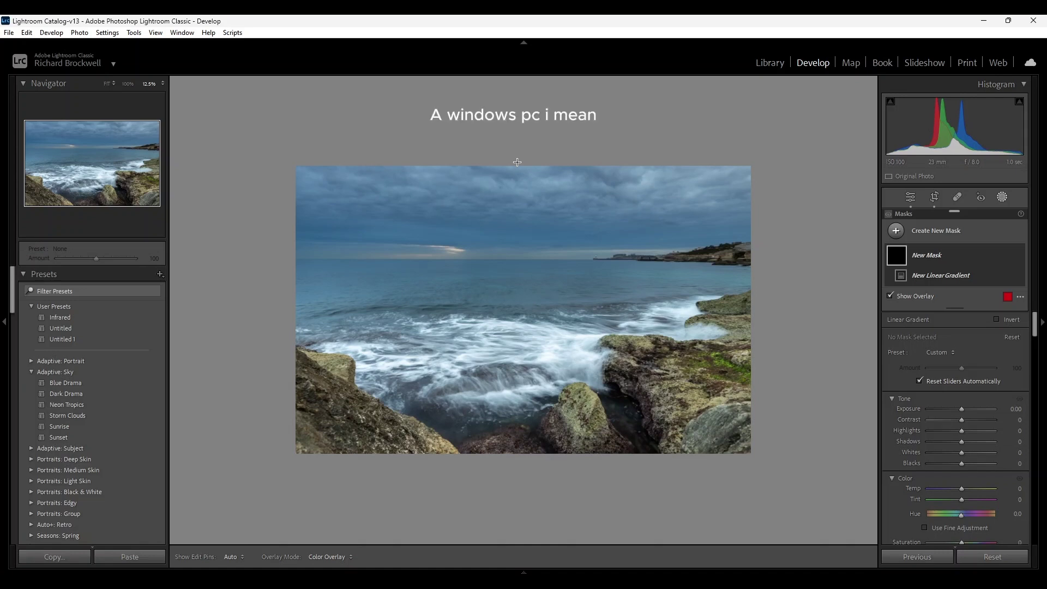
drag(517, 162, 521, 269)
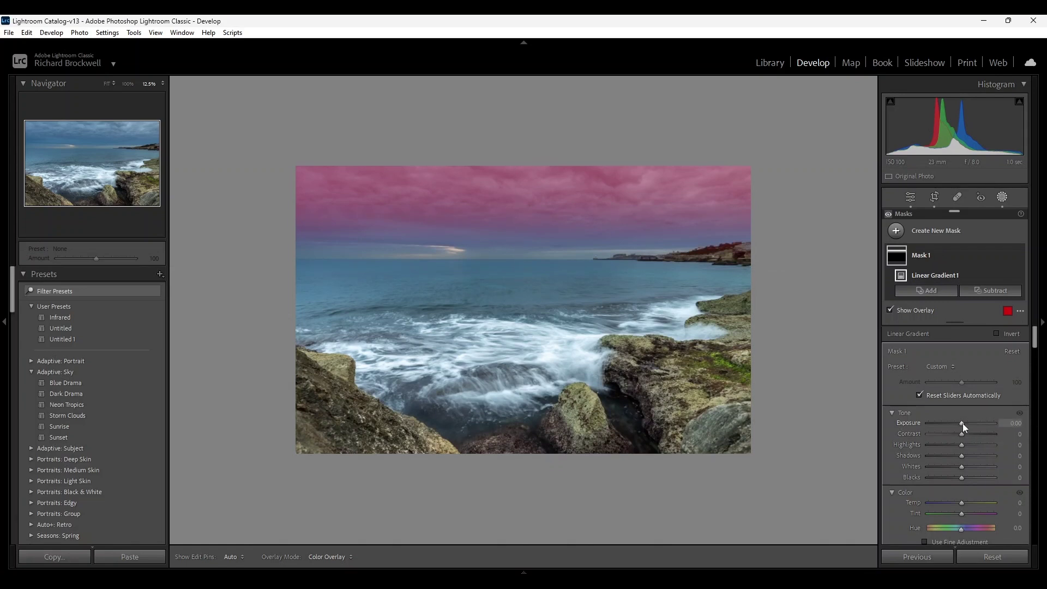
Step: Hide the mask overlay and darken the sky gradient with exposure -0.23 and highlights -69
key(o)
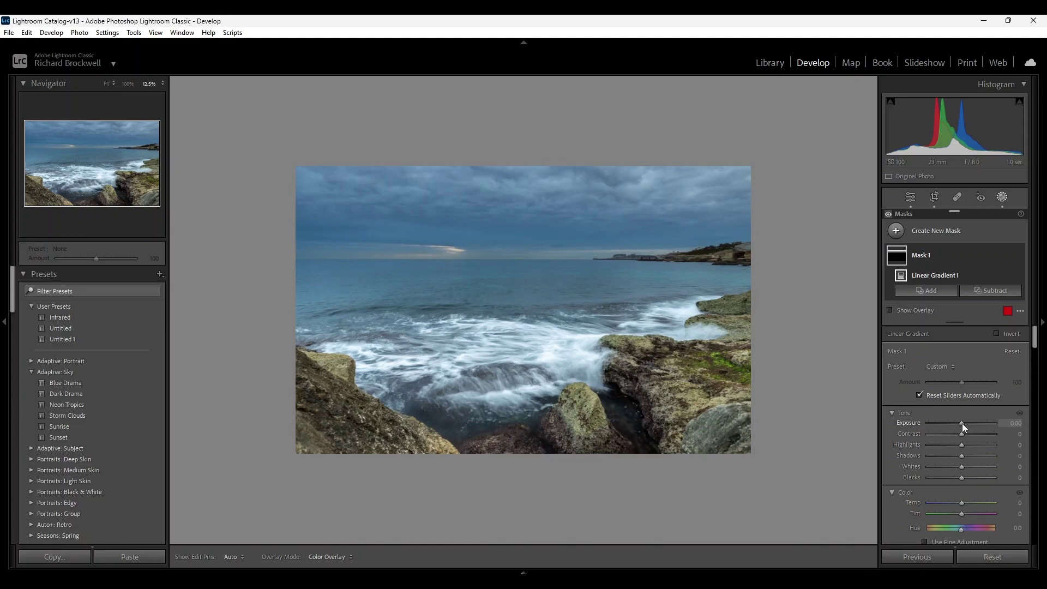
click(962, 423)
drag(962, 424, 960, 423)
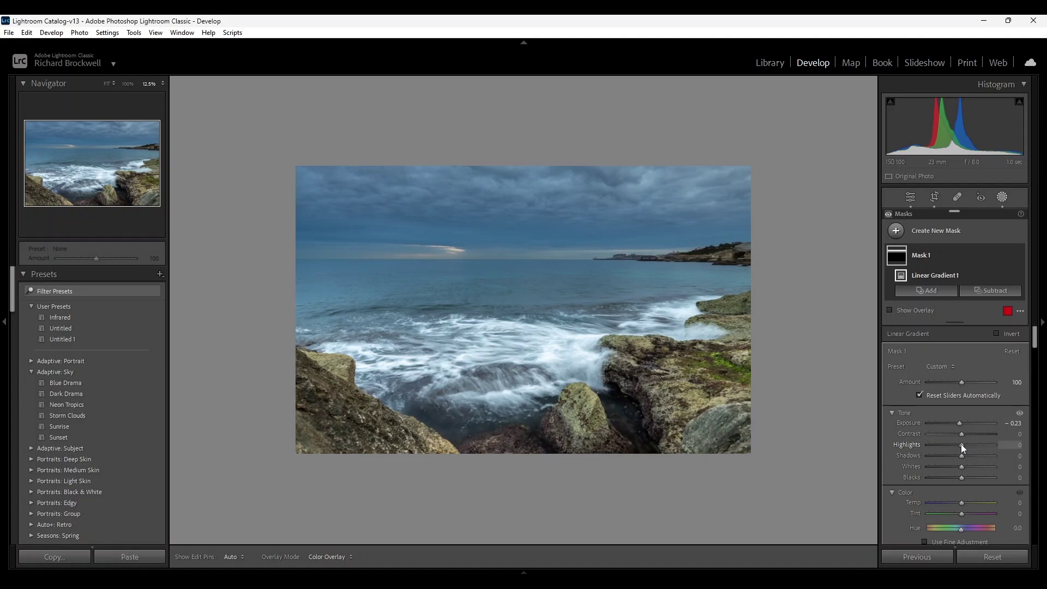
drag(962, 446, 938, 450)
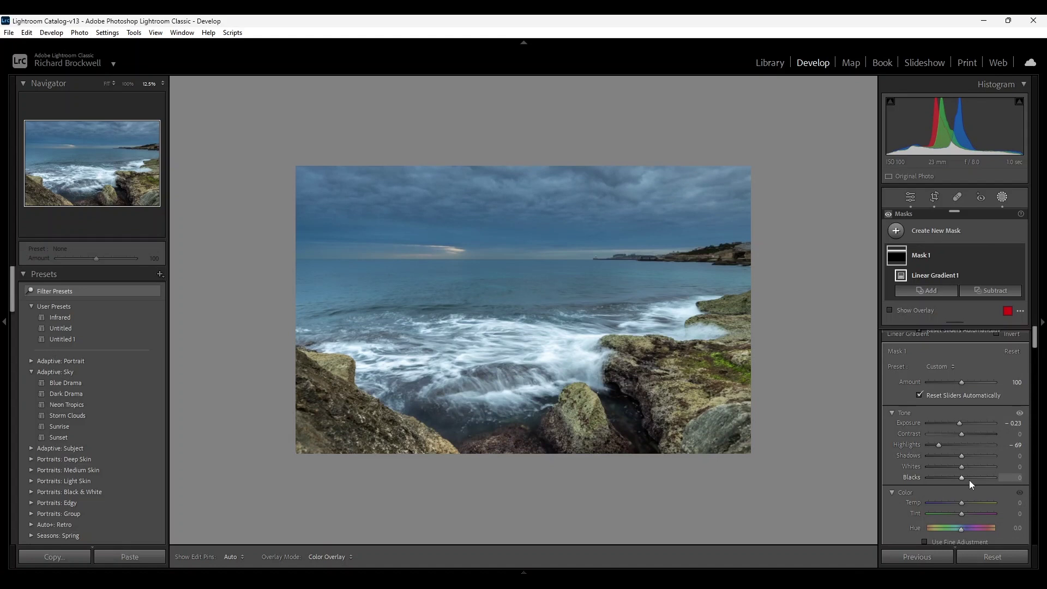
Step: Set the sky gradient's Dehaze to 11
scroll(969, 479, down, 2)
scroll(971, 475, down, 6)
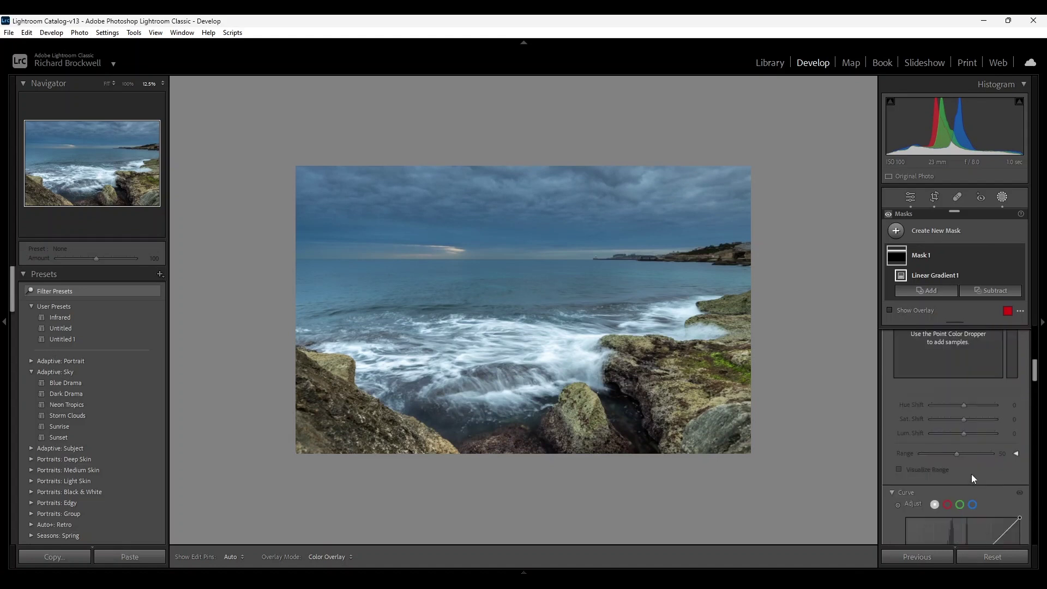
scroll(975, 474, down, 5)
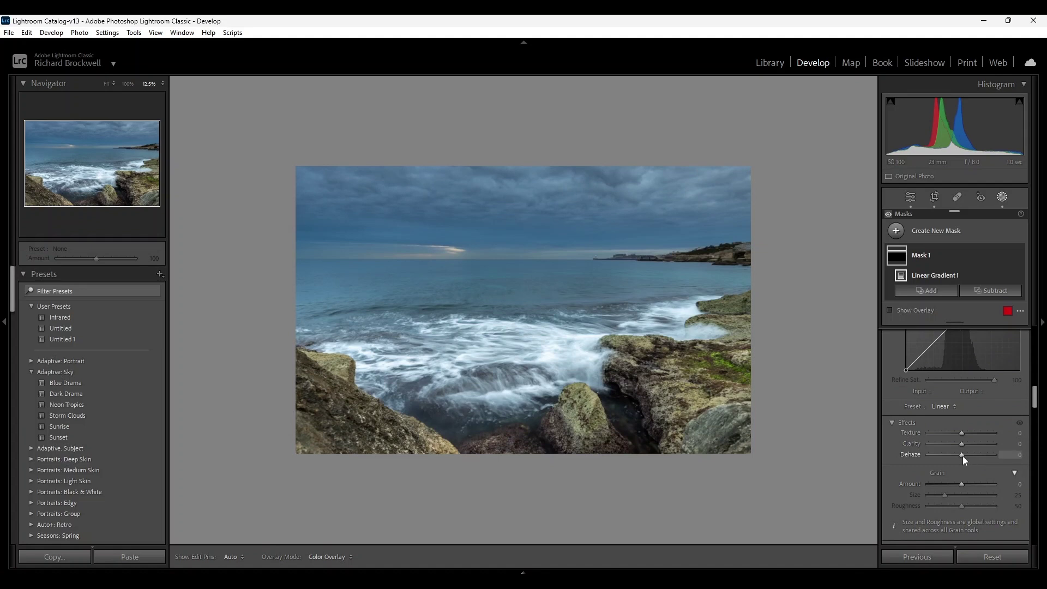
mouse_move(964, 456)
mouse_down()
mouse_move(984, 462)
mouse_move(967, 463)
mouse_up()
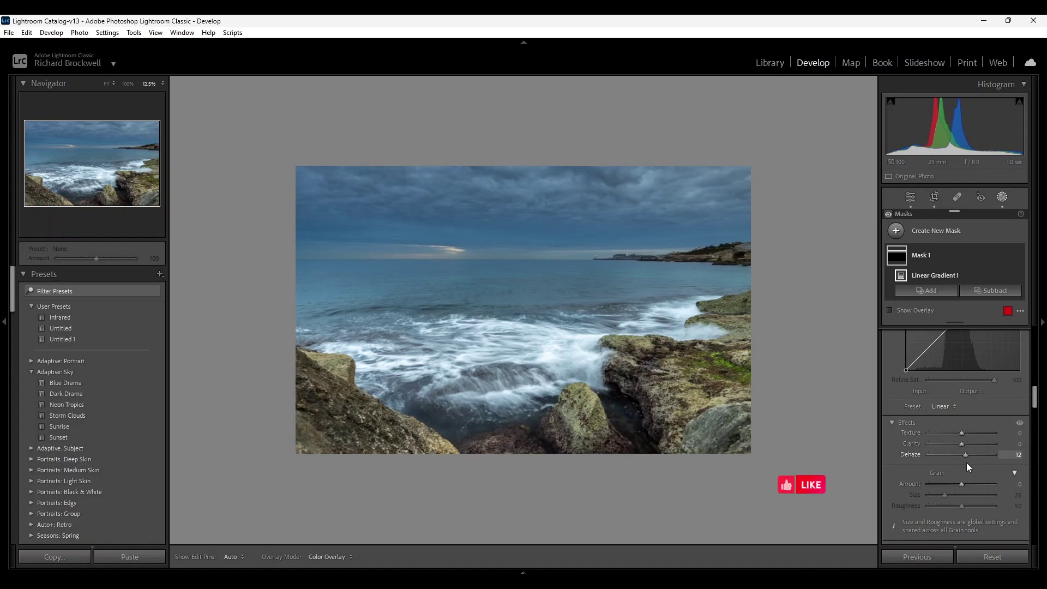
key(Down)
key(Down)
key(Down)
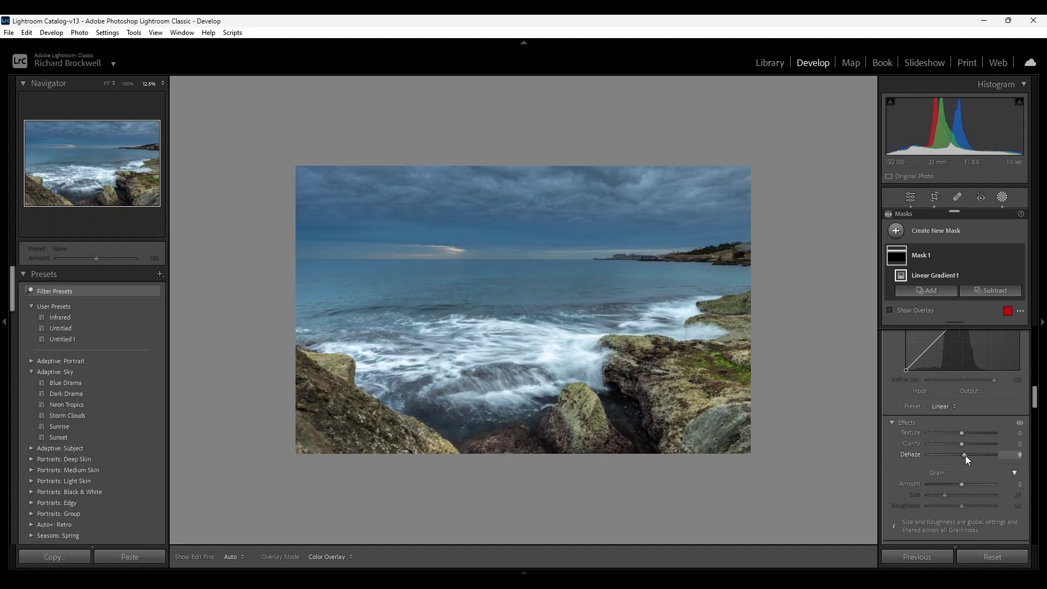
key(Up)
key(Up)
Step: Add a second linear gradient mask over the foreground rocks, running level from the photo's bottom edge up into the white water
click(898, 232)
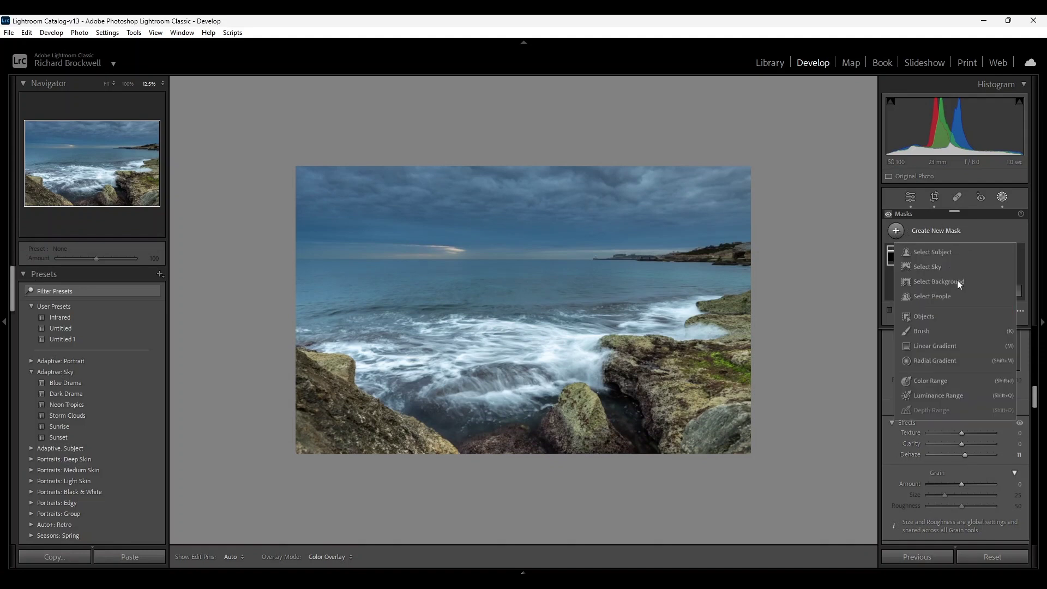
click(926, 346)
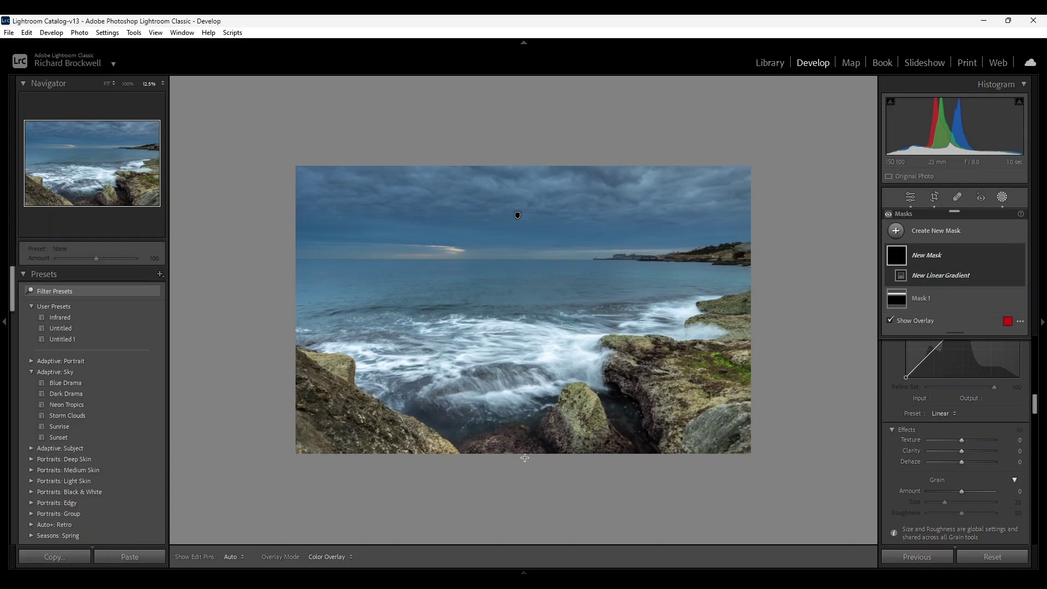
drag(525, 458, 526, 436)
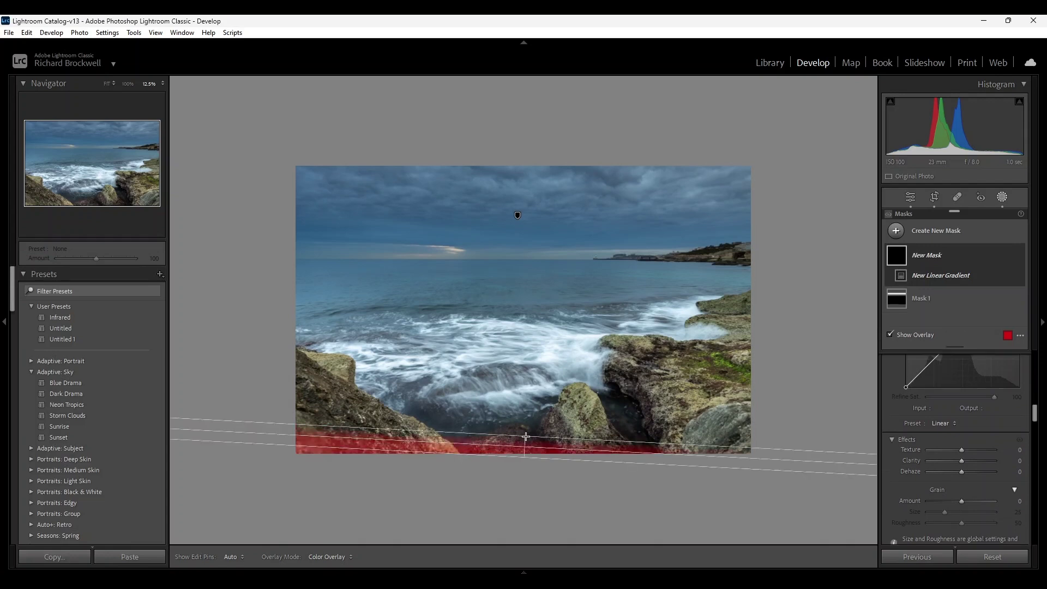
drag(526, 436, 528, 359)
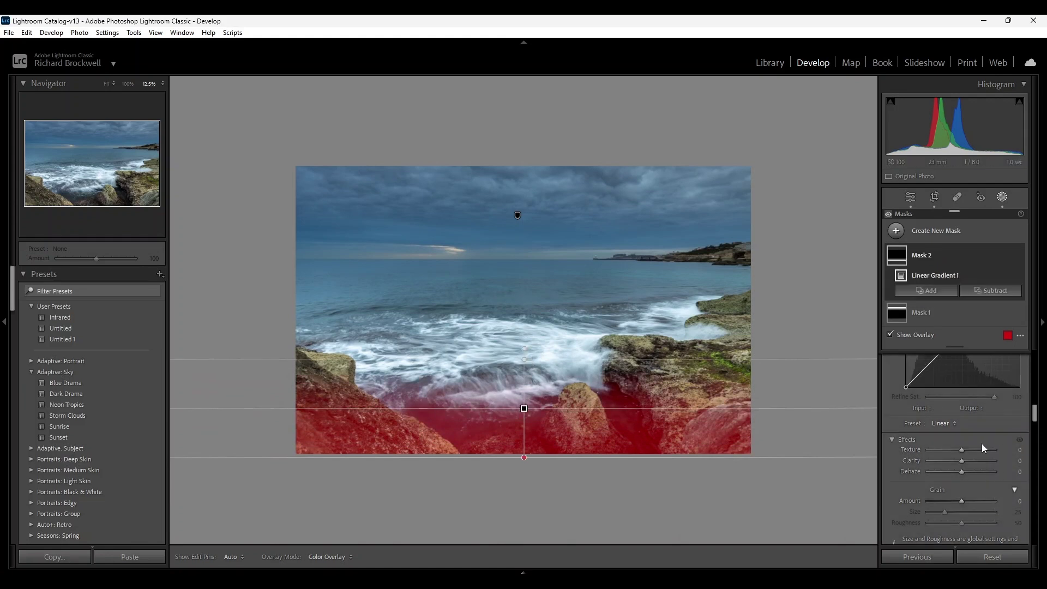
Step: Hide the mask overlay and lower the foreground gradient's exposure to -0.43
scroll(979, 458, up, 3)
scroll(981, 463, up, 5)
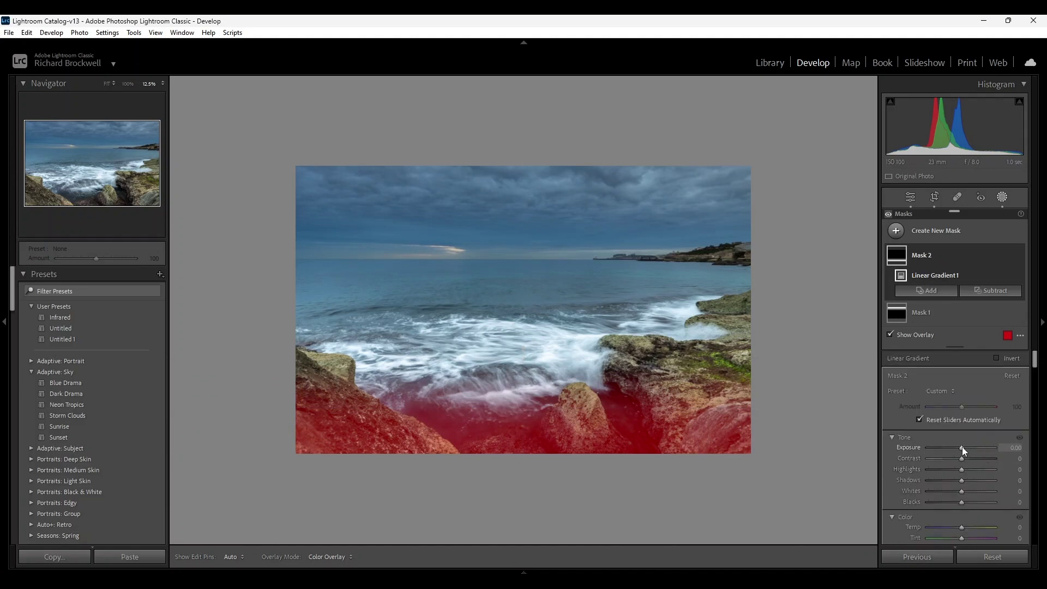
key(o)
drag(962, 447, 959, 447)
mouse_move(870, 384)
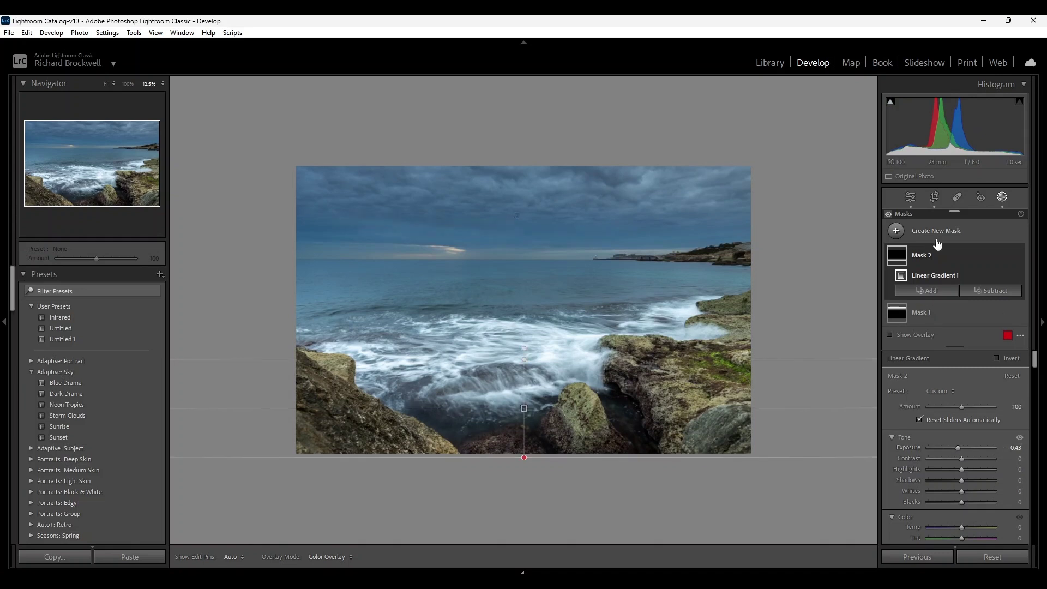
Step: Add a wide radial gradient mask centred on the sea just below the horizon, spanning nearly the full width of the photo
click(897, 232)
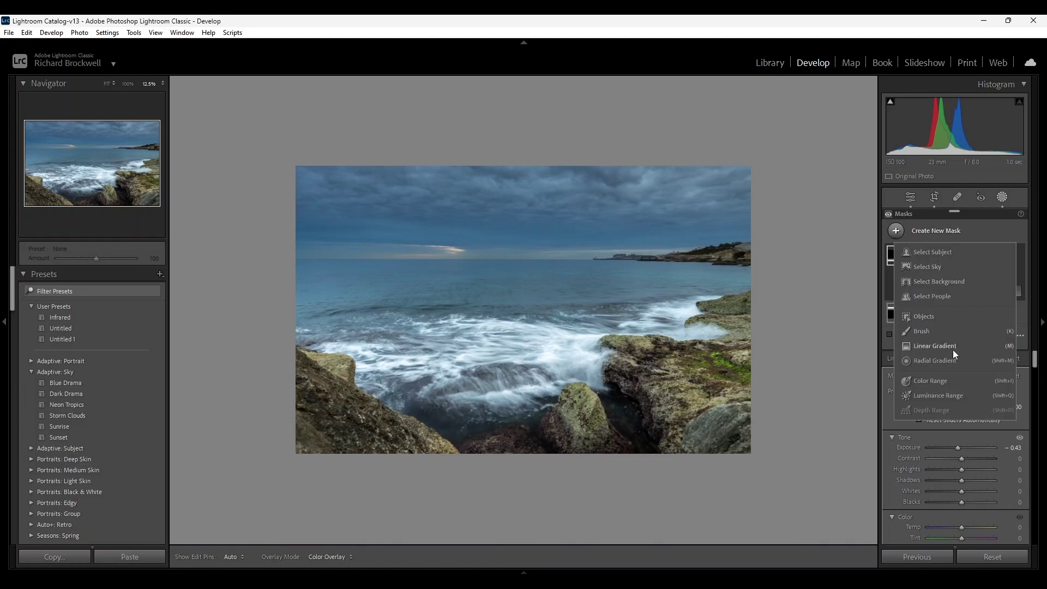
click(931, 361)
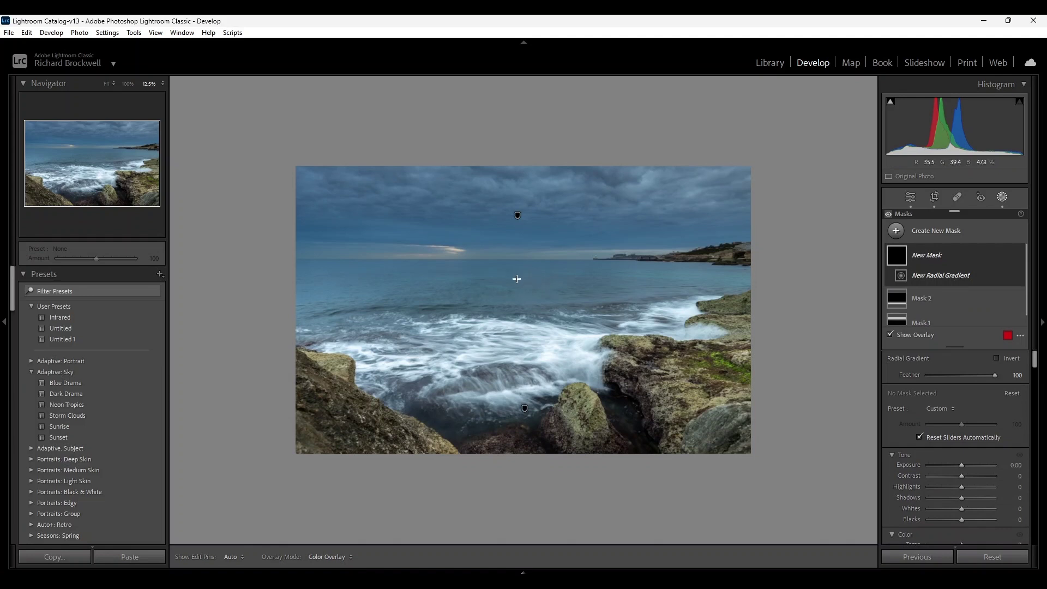
drag(517, 279, 729, 372)
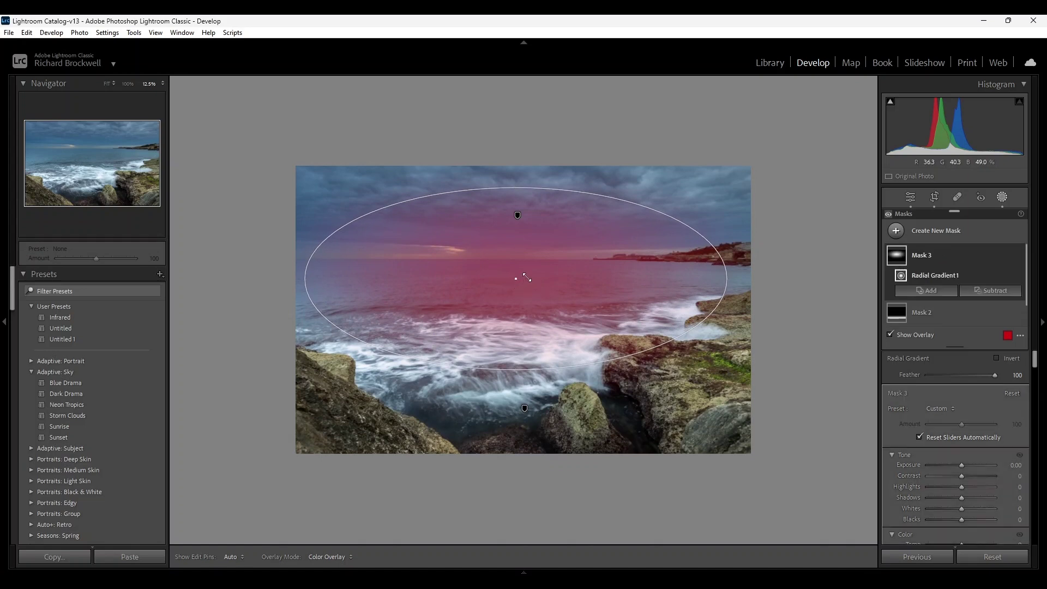
drag(519, 279, 526, 272)
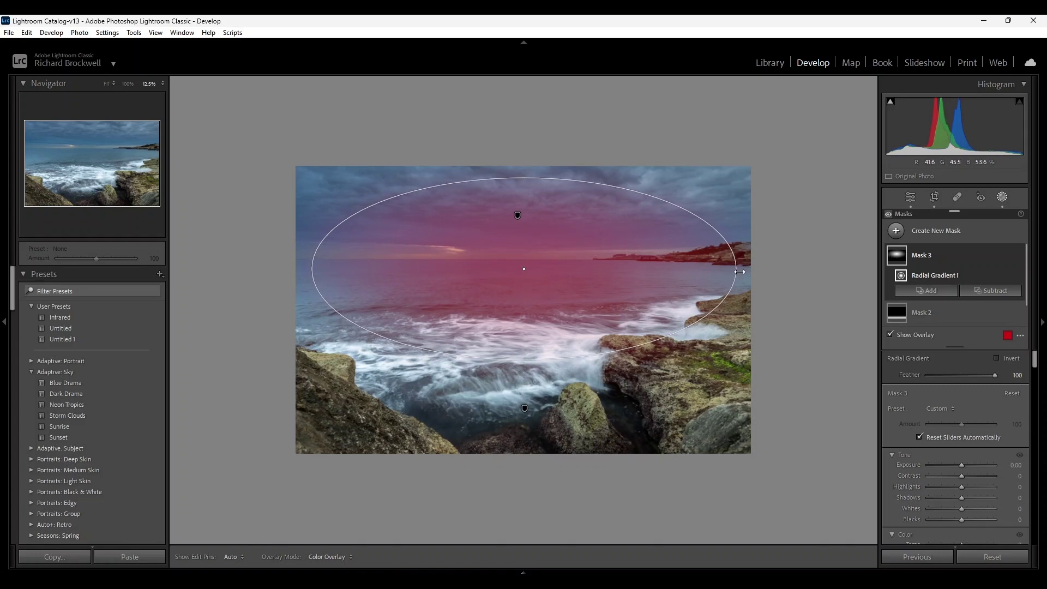
drag(739, 272, 744, 271)
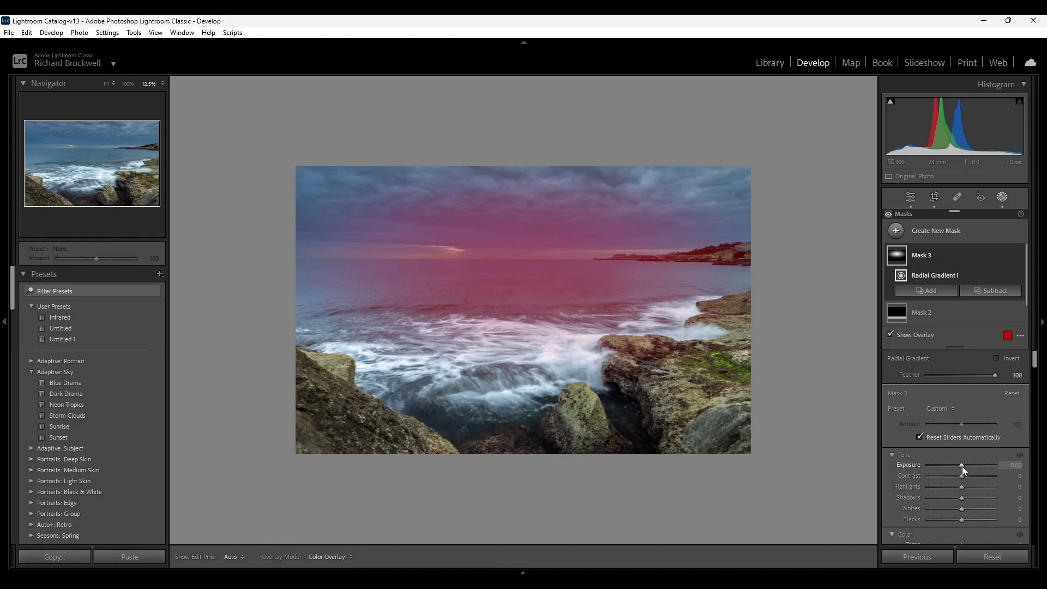
Step: Hide the mask overlay and raise the radial gradient's exposure to 0.17
key(o)
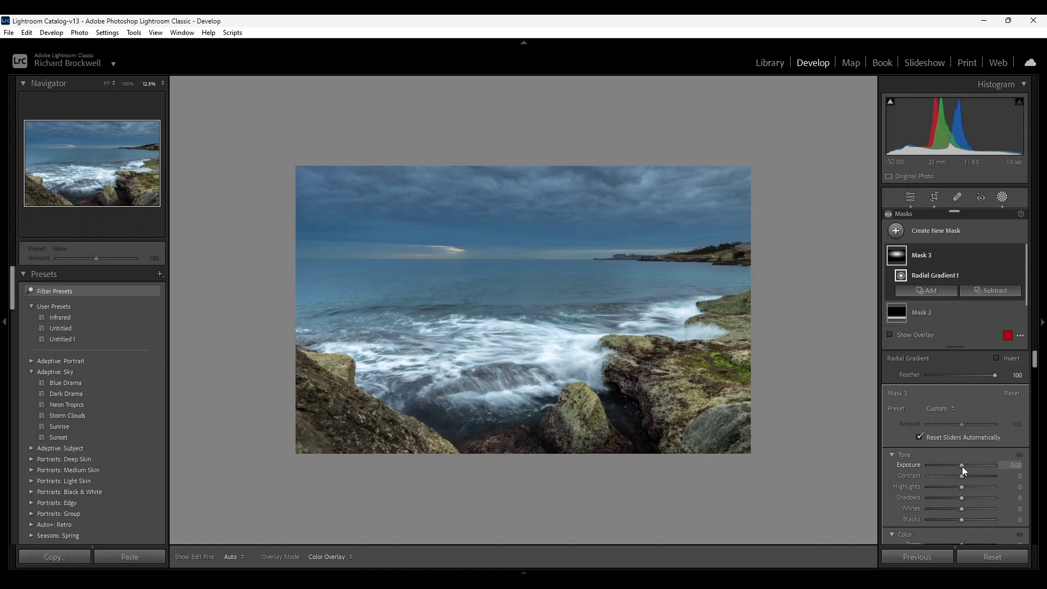
drag(962, 466, 963, 466)
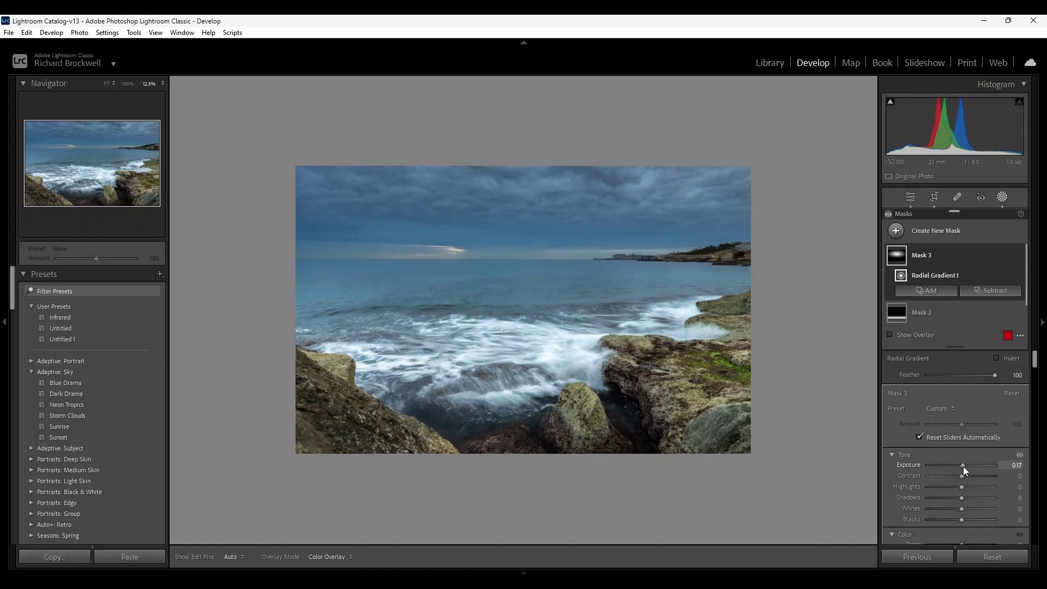
drag(963, 467, 963, 466)
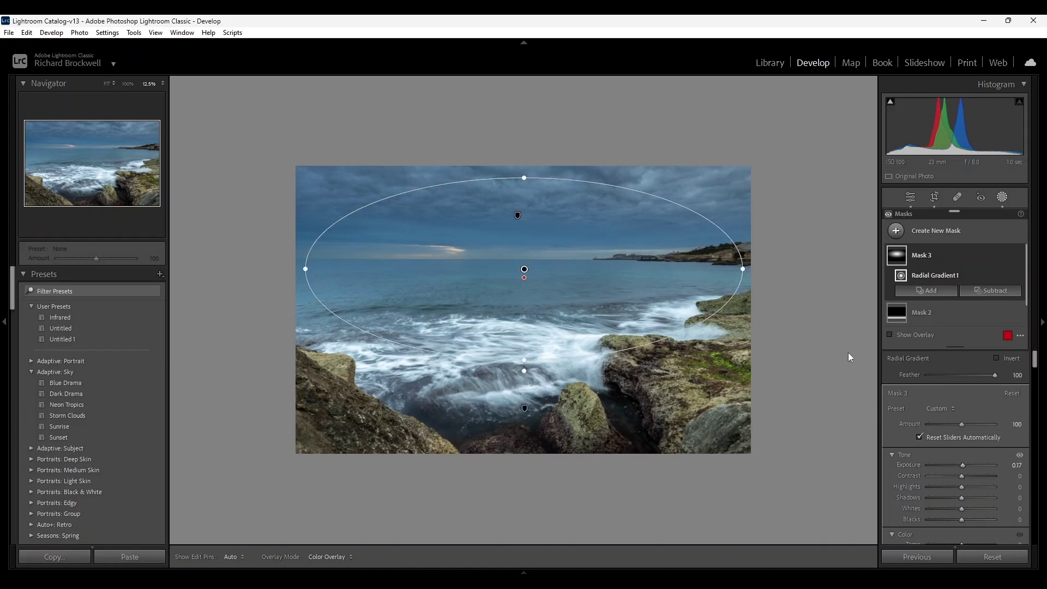
Step: Add another wide radial gradient mask, centred over the previous one and stretched from the photo's top edge down into the white water
click(897, 233)
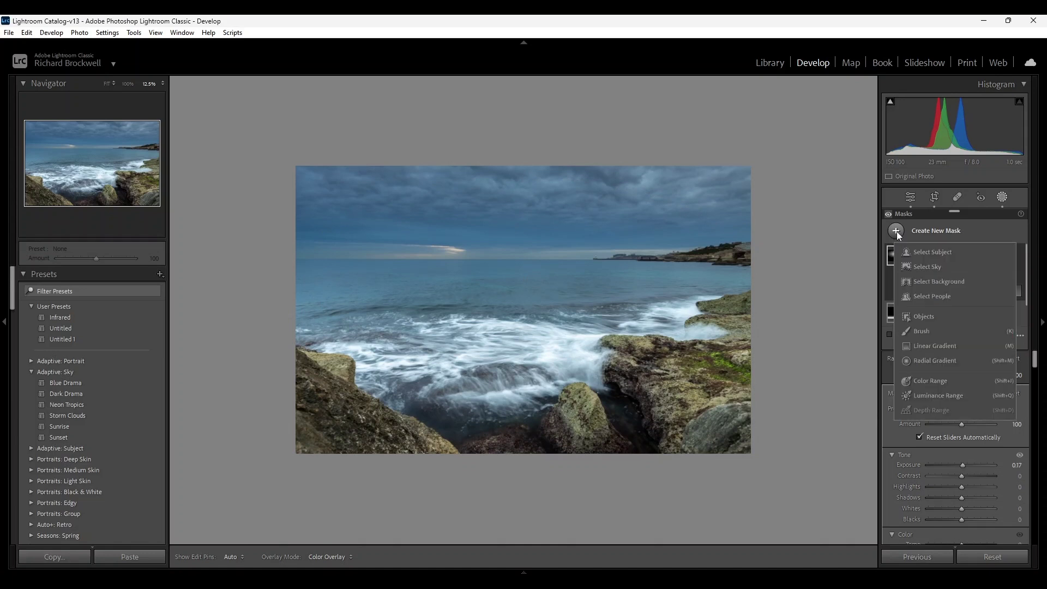
click(930, 361)
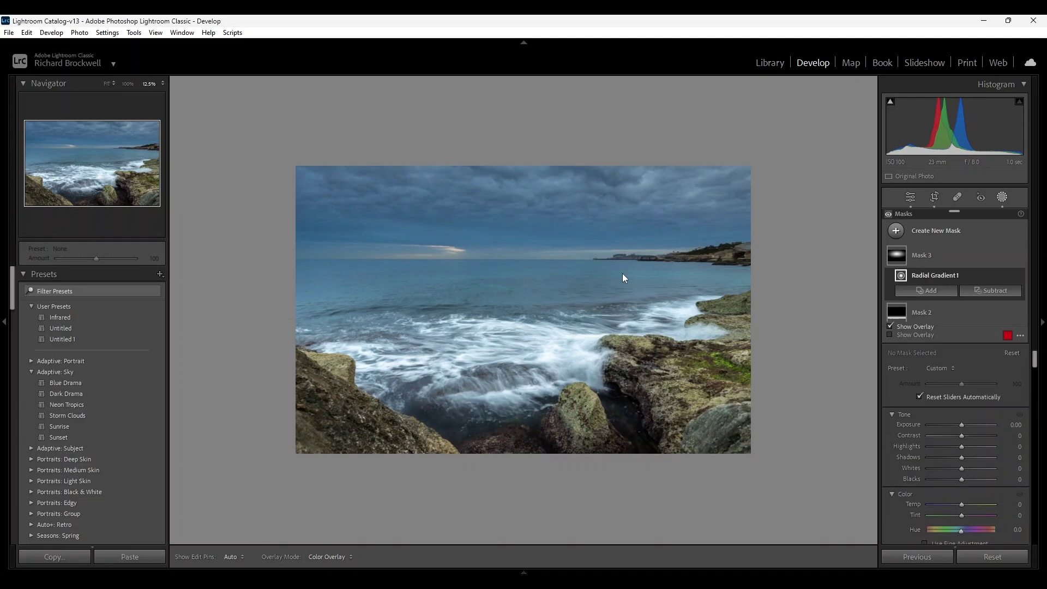
click(525, 268)
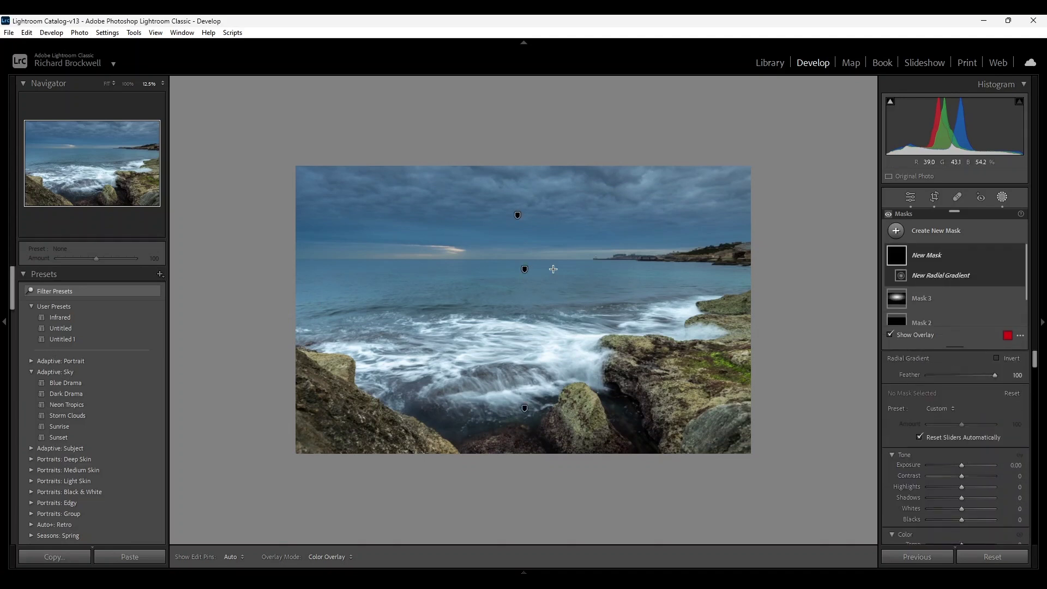
click(511, 256)
drag(607, 285, 719, 340)
drag(514, 259, 525, 258)
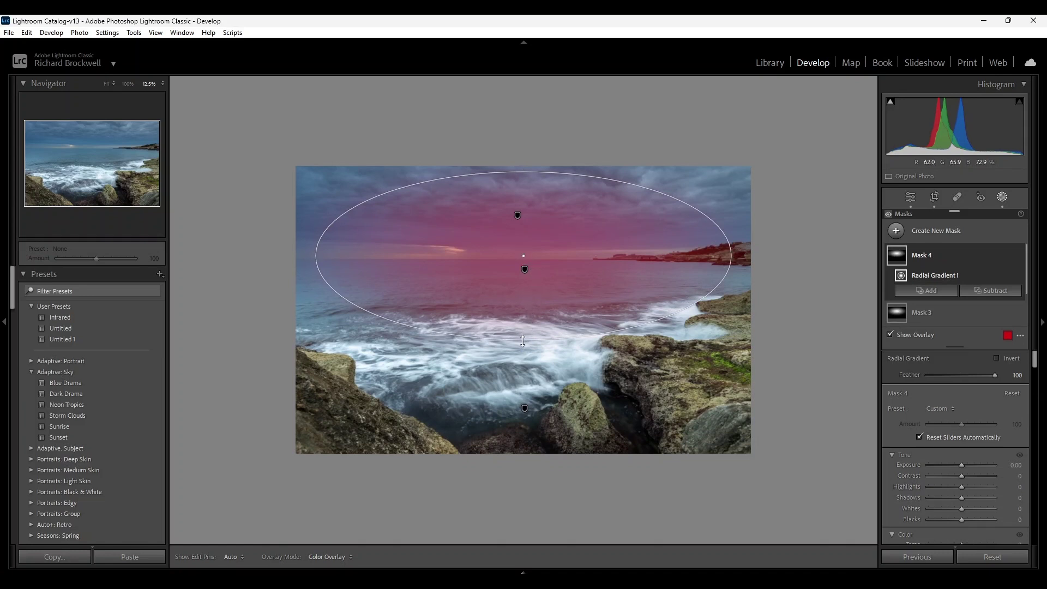
drag(525, 340, 528, 367)
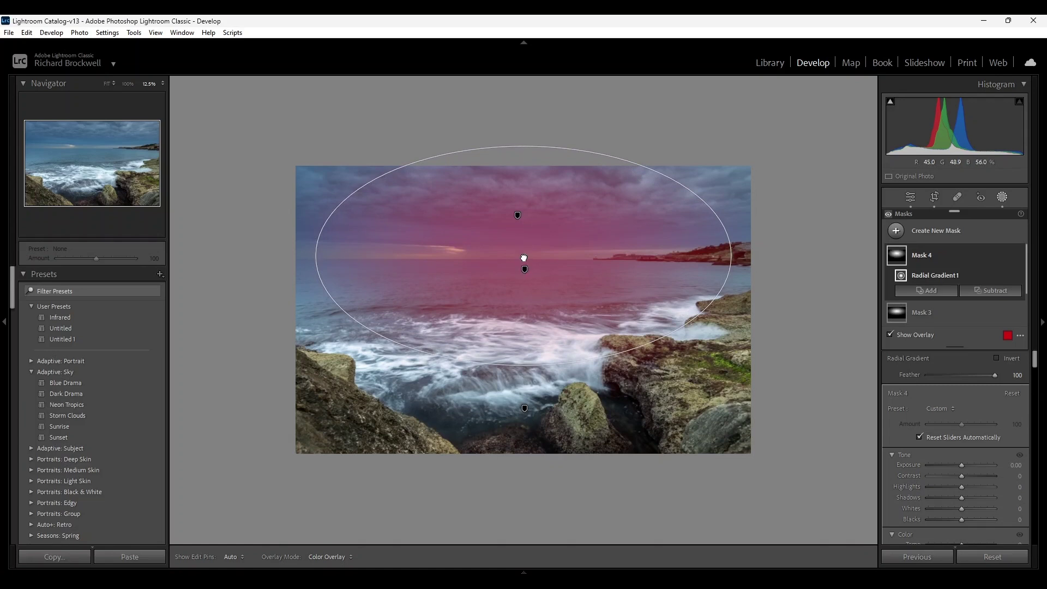
drag(524, 258, 523, 269)
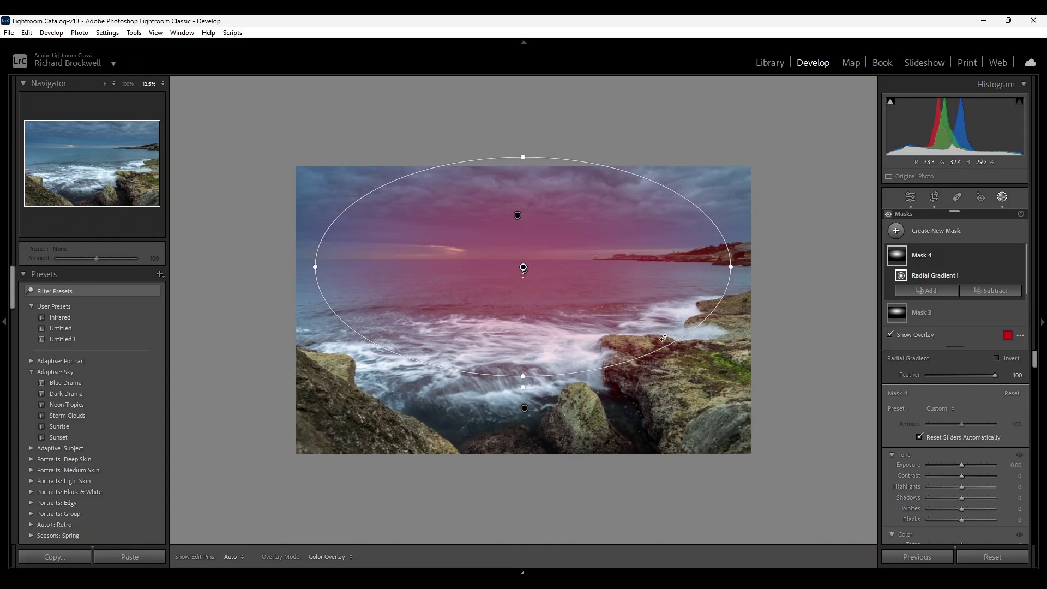
Step: Invert the new radial gradient, hide the mask overlay and lower its exposure to -0.30 to darken the photo's edges
click(998, 359)
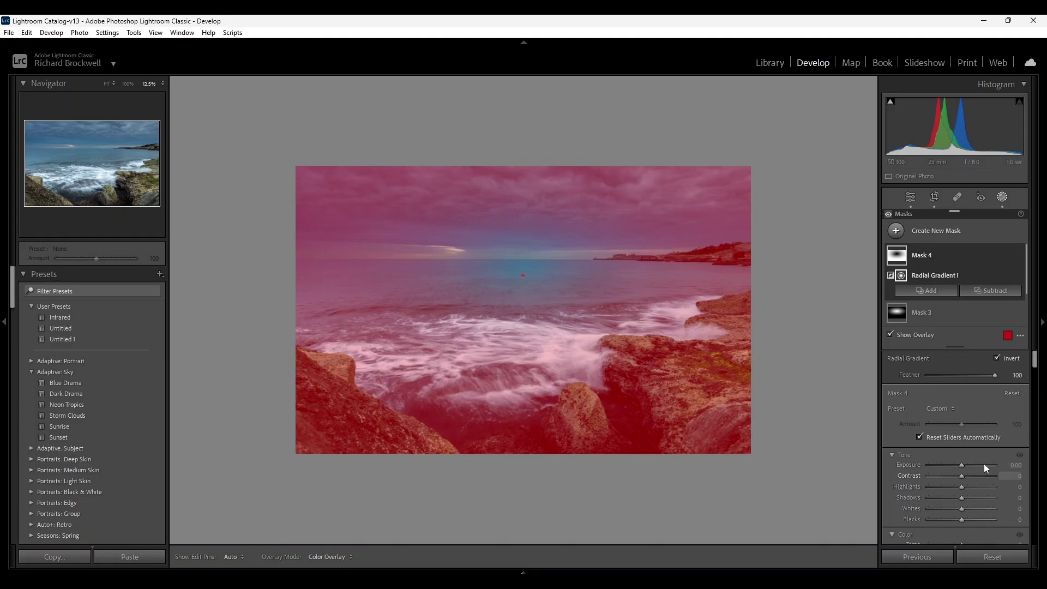
key(o)
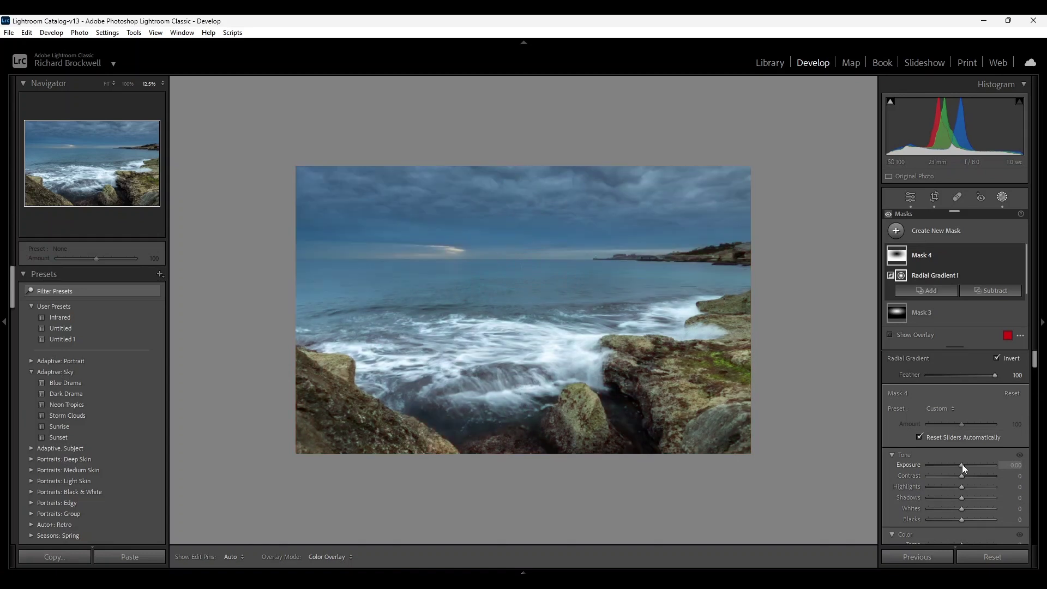
drag(961, 464, 958, 466)
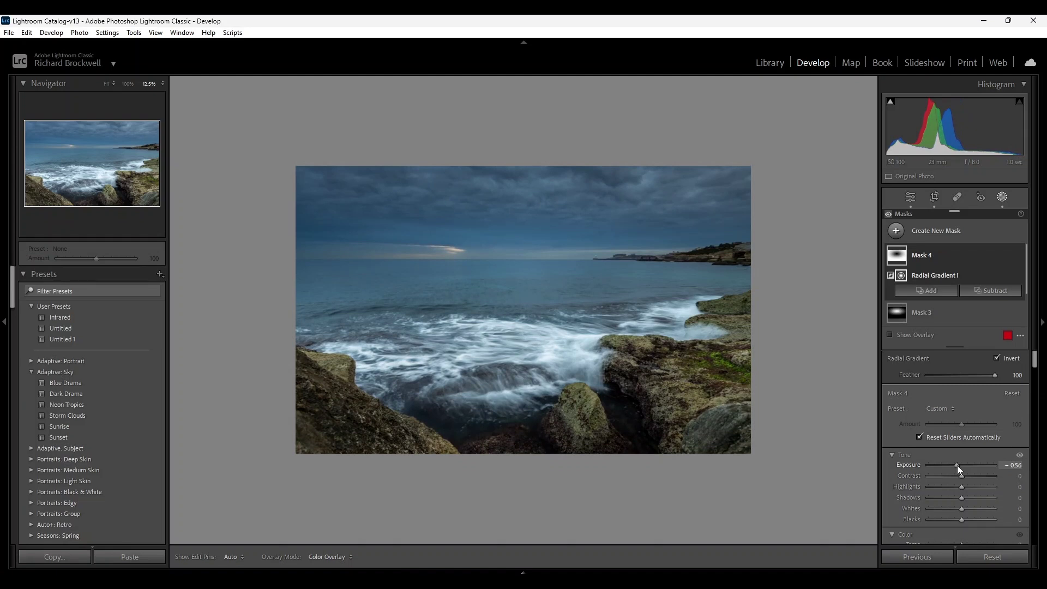
drag(958, 466, 960, 466)
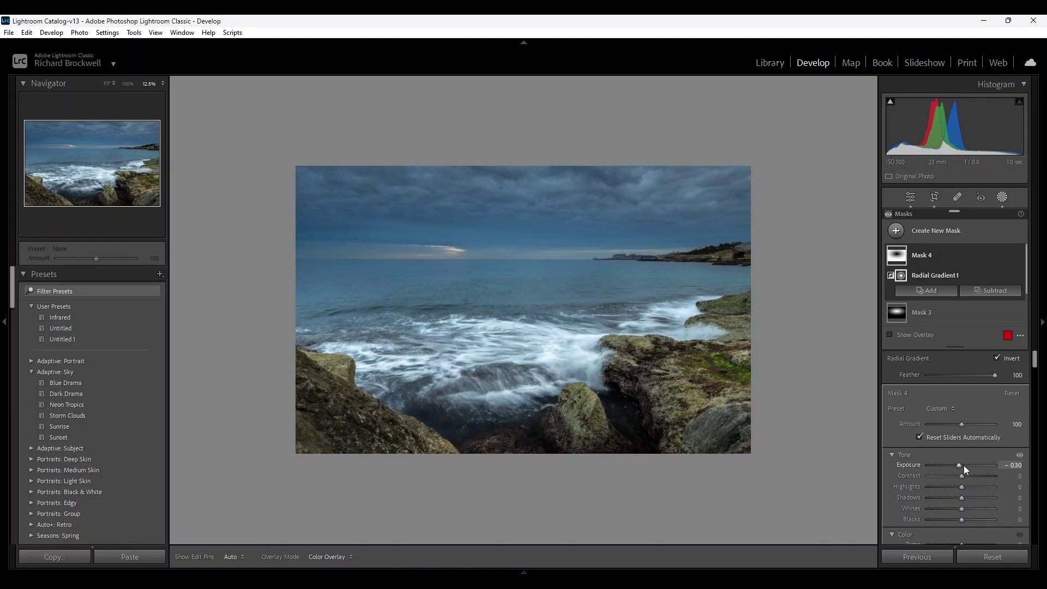
Step: Add a thin, flat radial gradient mask along the horizon, centred on the bright sunlit gap in the clouds and widened across the photo
click(897, 233)
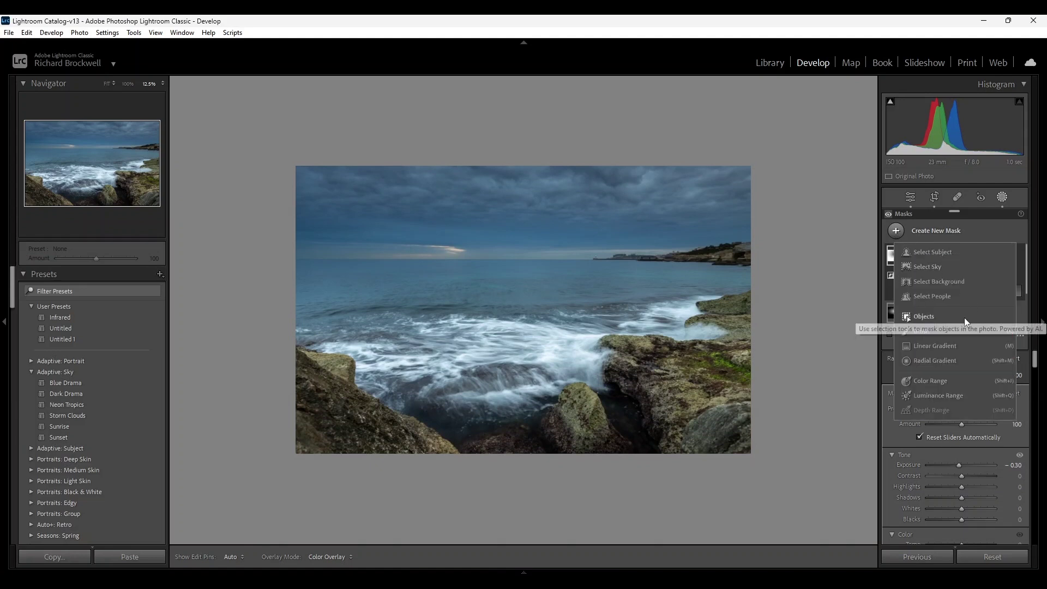
click(923, 361)
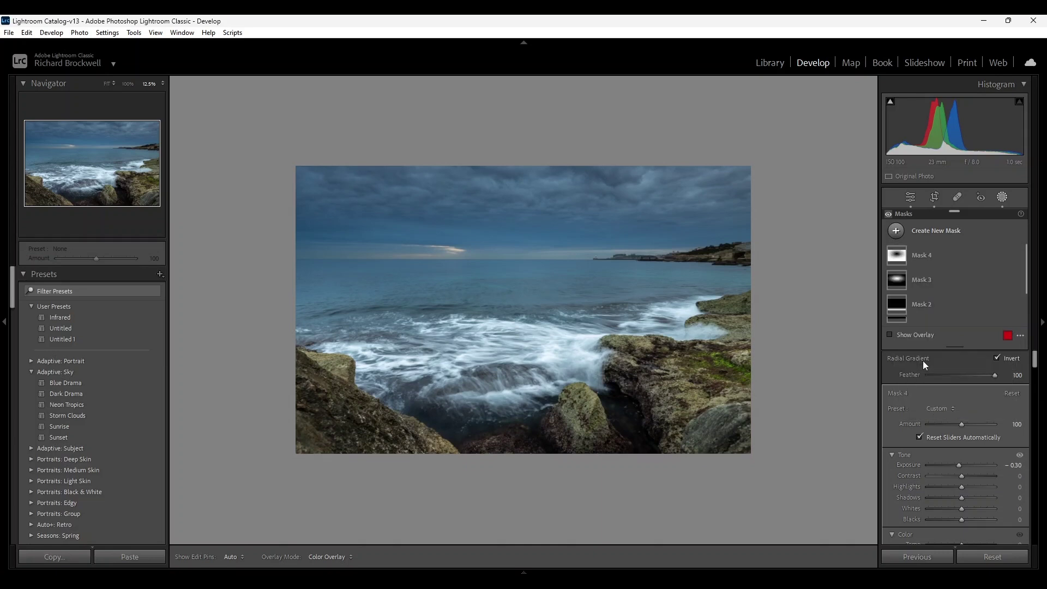
click(508, 252)
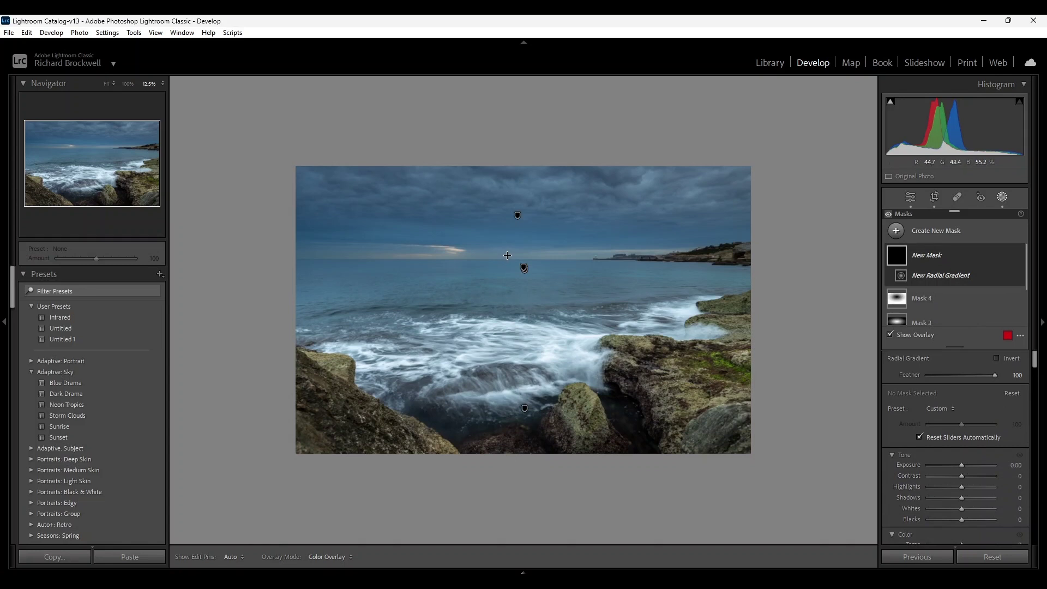
drag(507, 255, 732, 269)
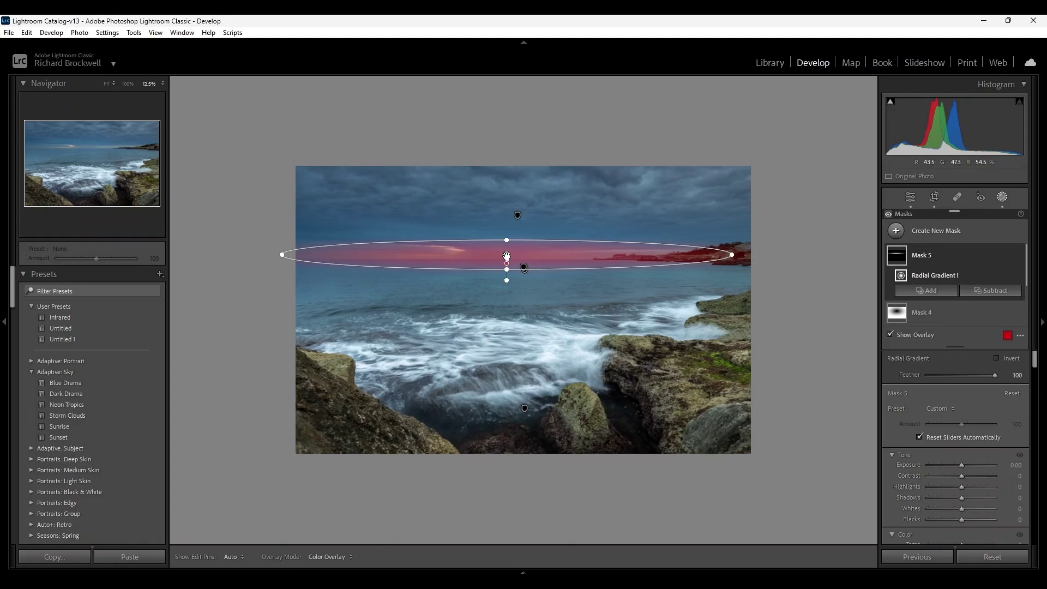
drag(506, 256, 445, 255)
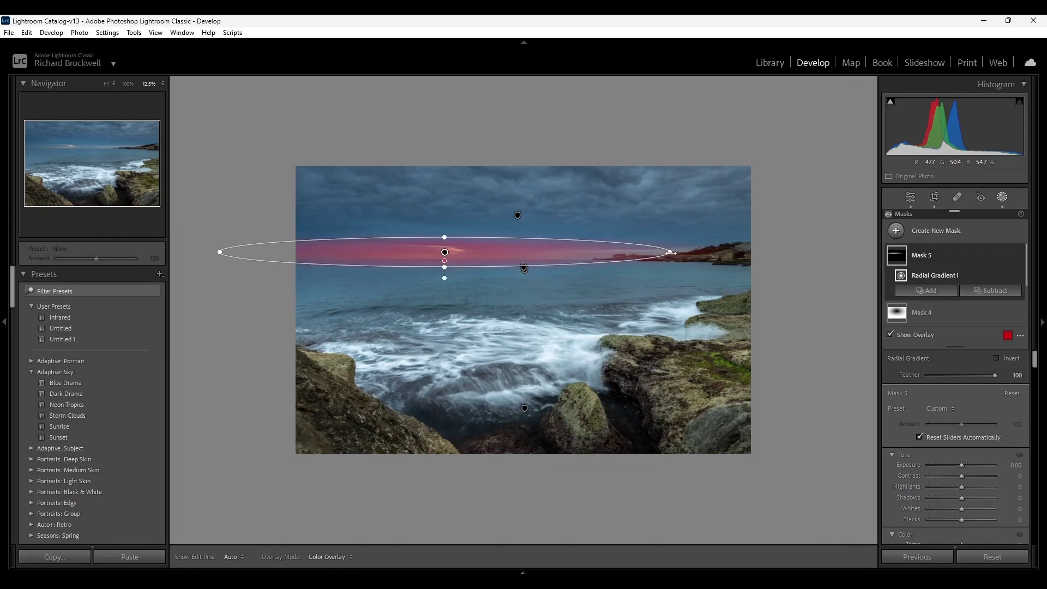
drag(672, 253, 703, 254)
Step: Hide the mask overlay and warm the horizon gradient with Temp 26 and Saturation 9
scroll(980, 427, down, 3)
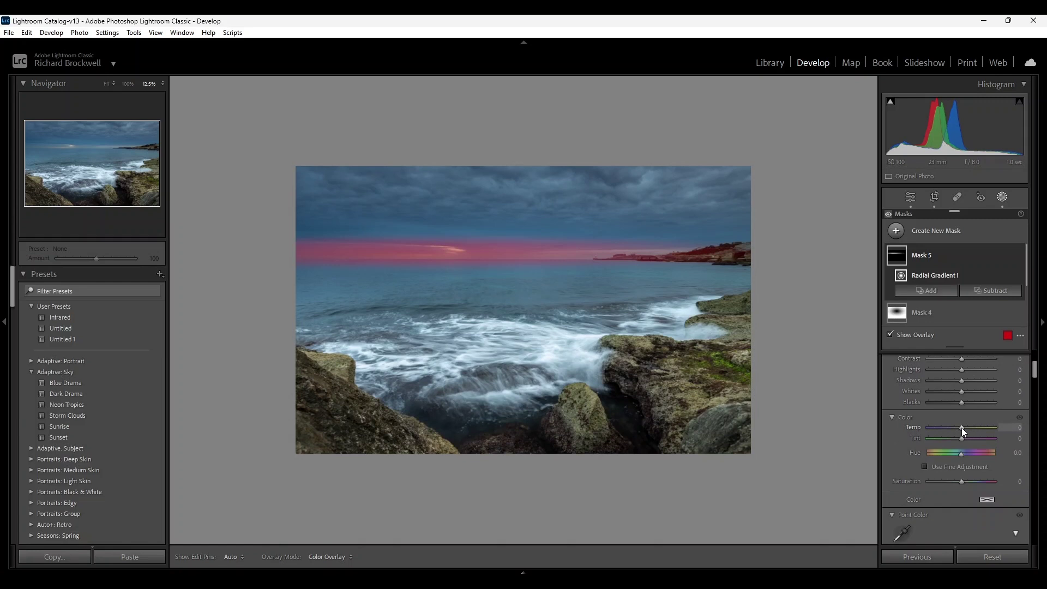
key(o)
drag(962, 429, 964, 429)
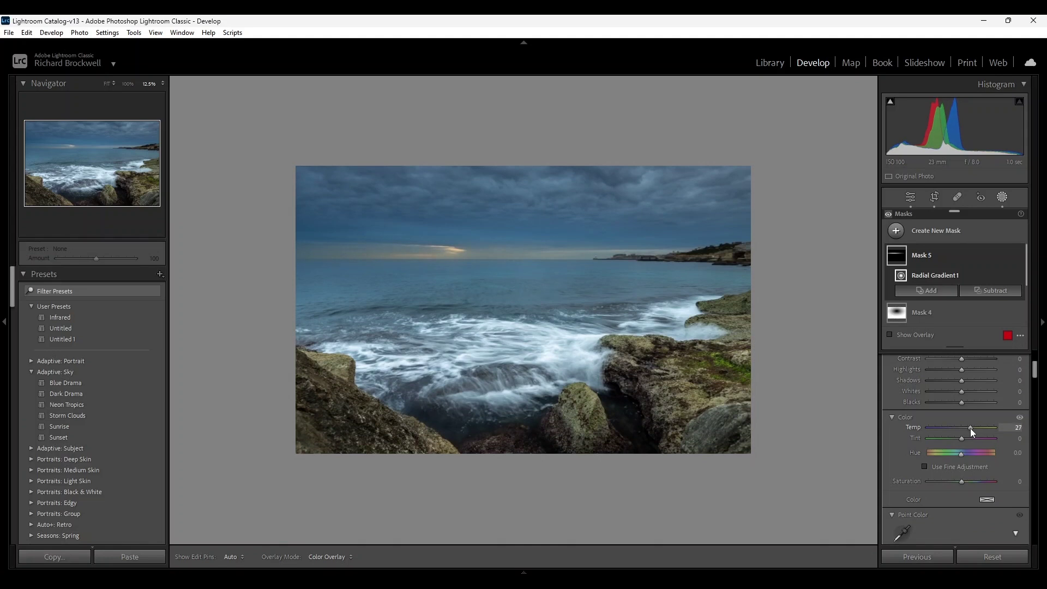
drag(970, 429, 969, 429)
click(928, 255)
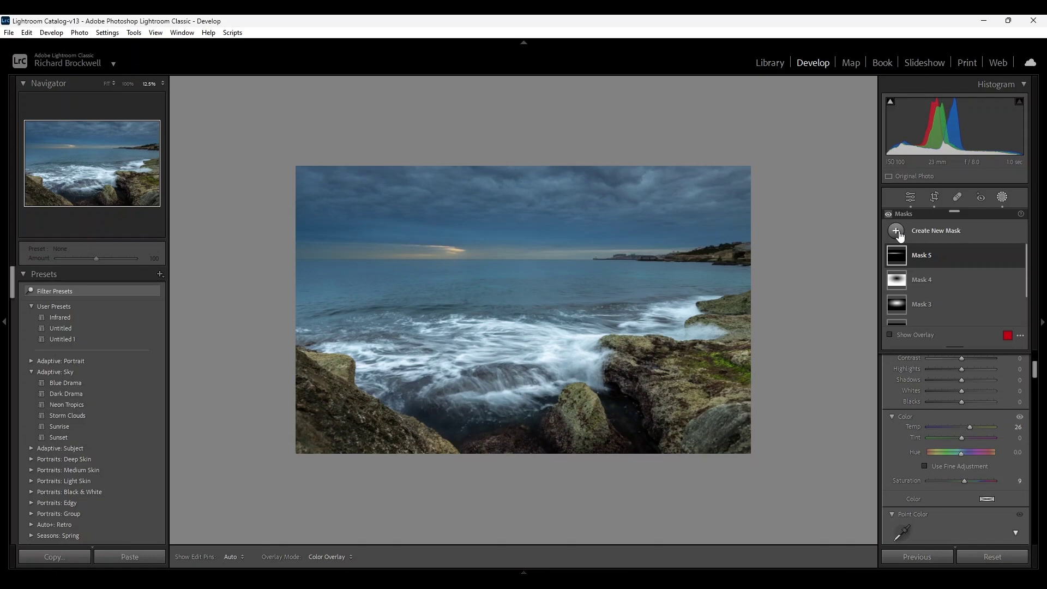
Step: Add a tilted linear gradient mask over the foreground, running from the photo's bottom edge up to the horizon near the headland
click(898, 233)
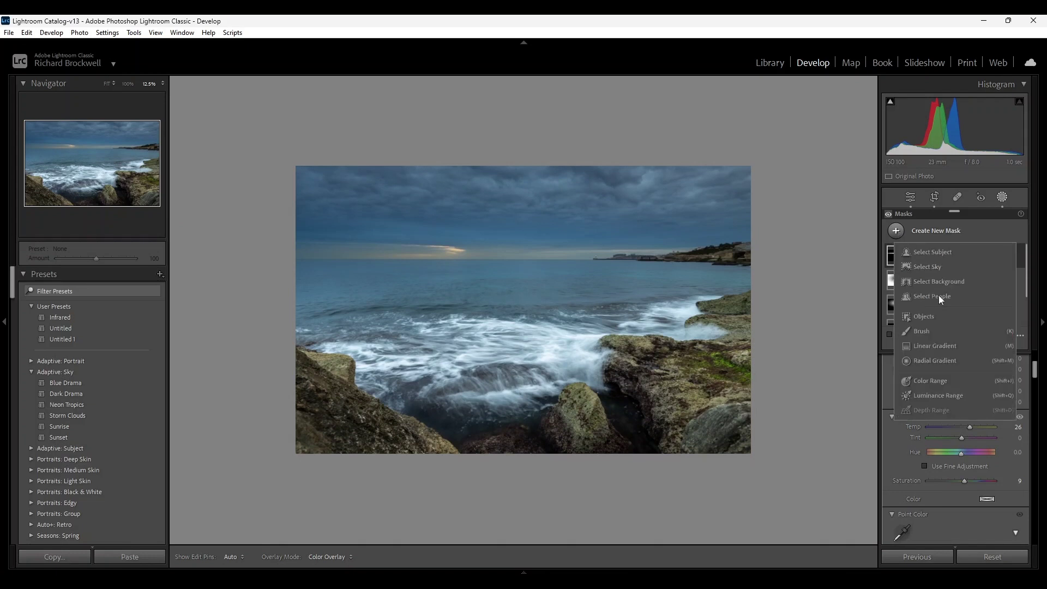
click(926, 345)
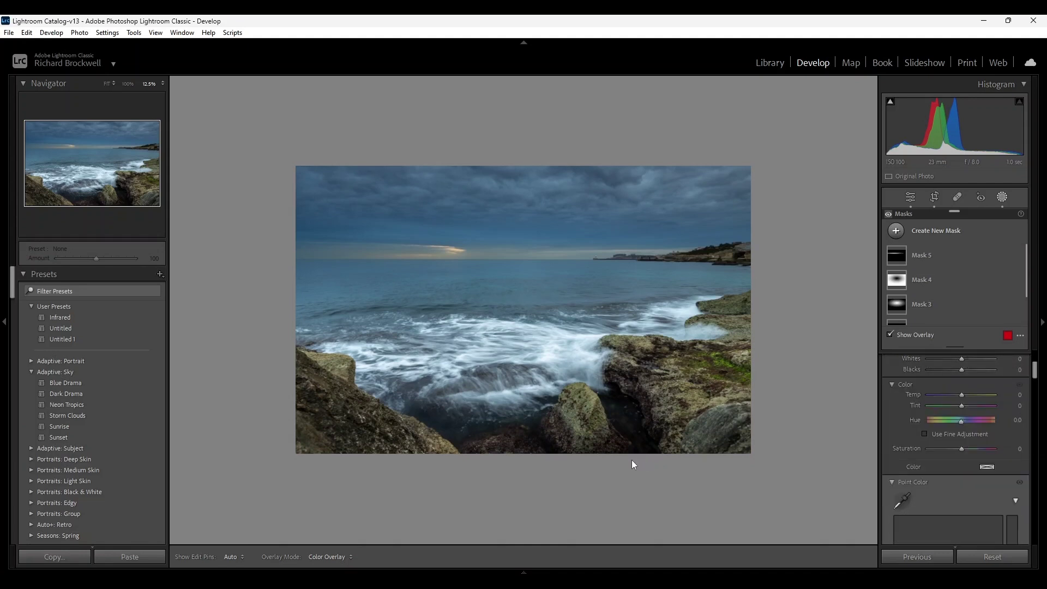
drag(623, 455, 606, 328)
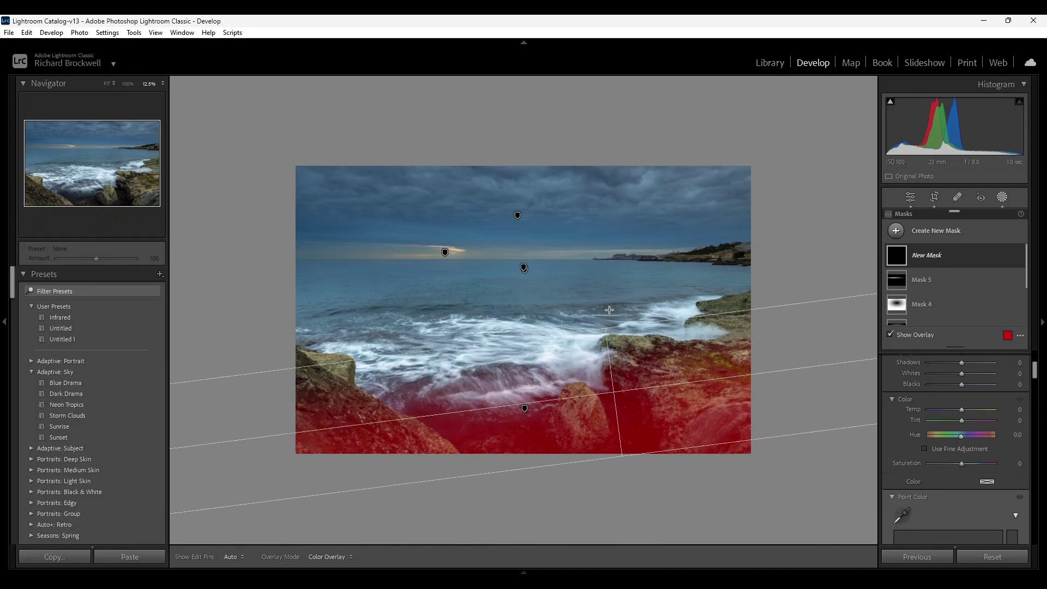
drag(610, 310, 597, 266)
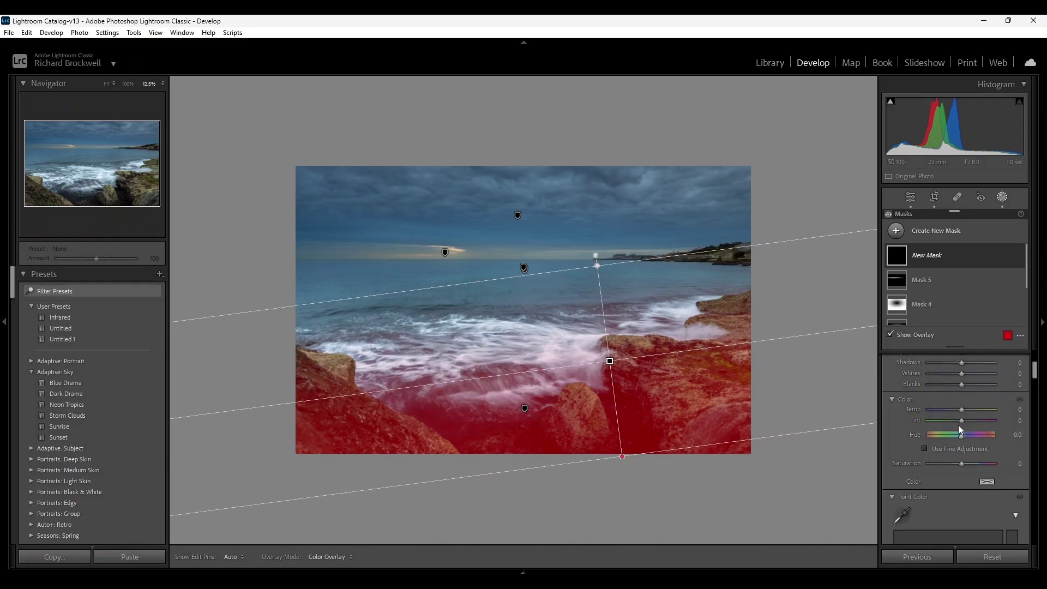
Step: Raise the Texture of the tilted foreground gradient slightly
scroll(955, 425, down, 4)
scroll(953, 429, down, 5)
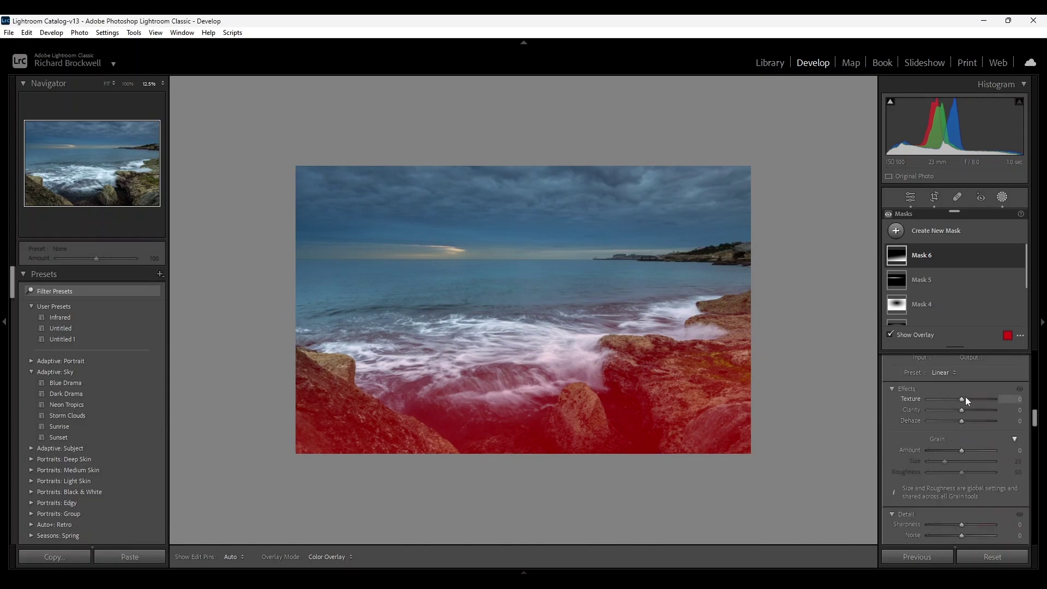
drag(961, 398, 965, 400)
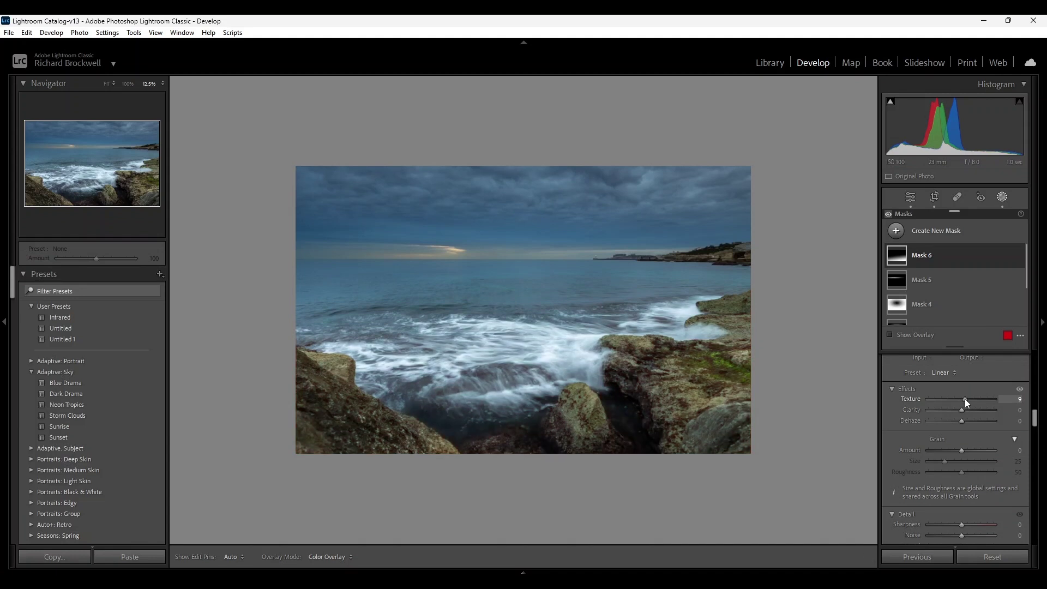
drag(970, 400, 969, 399)
Step: Set the tilted foreground gradient's Sharpness to 55 and return from masking to the global edit settings
scroll(969, 453, down, 3)
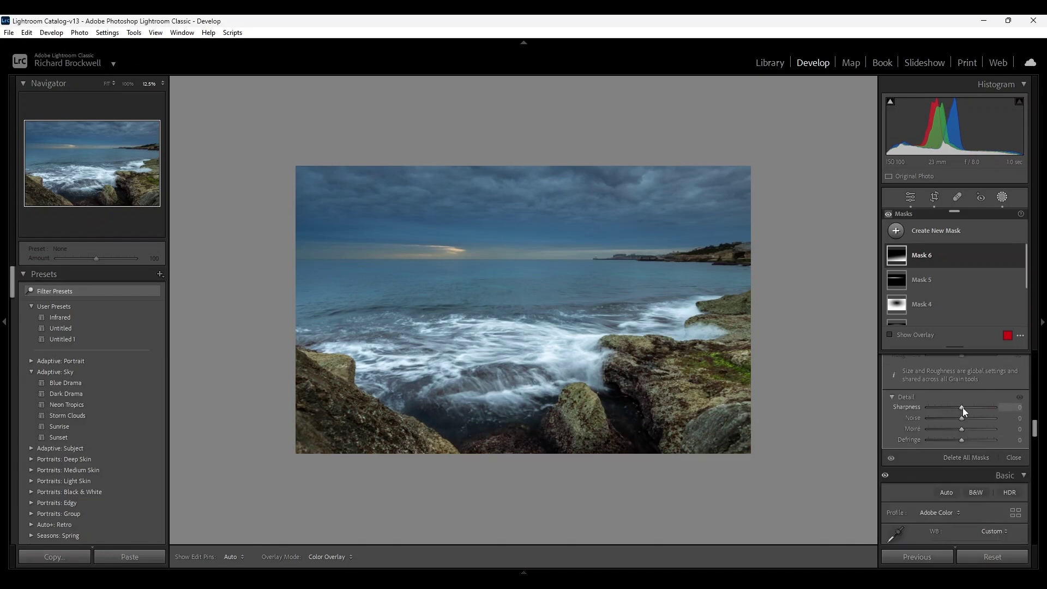
drag(963, 409, 980, 408)
mouse_move(955, 272)
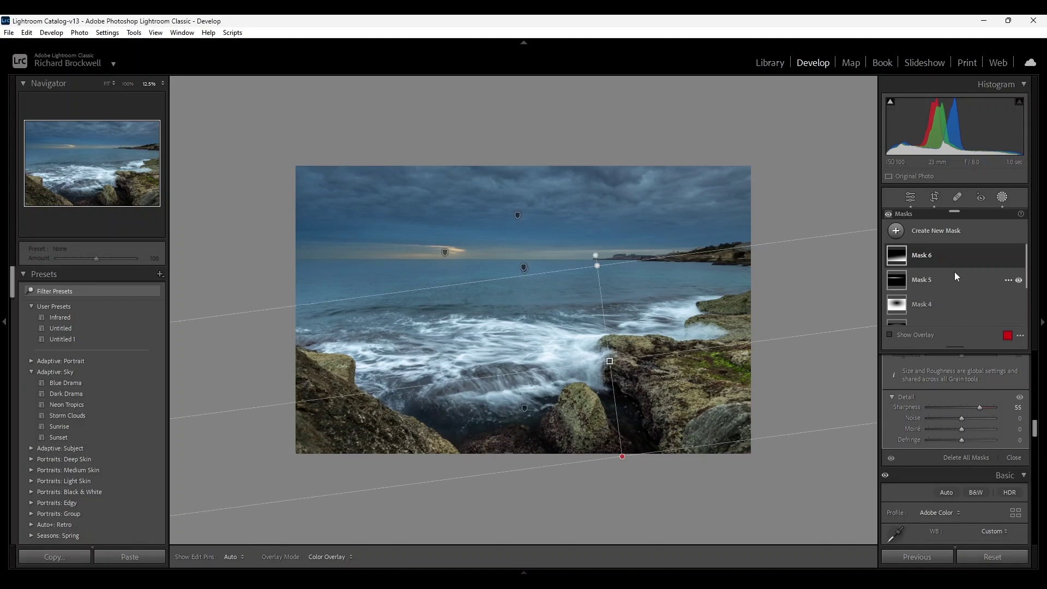
click(910, 199)
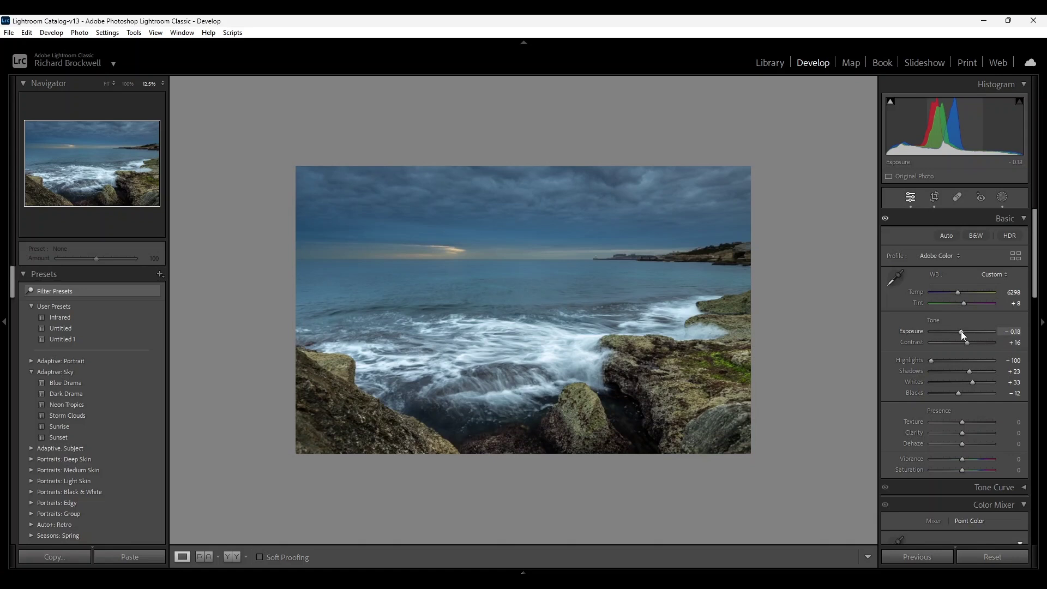
Step: Raise the photo's global Exposure to +0.08
drag(962, 332, 964, 332)
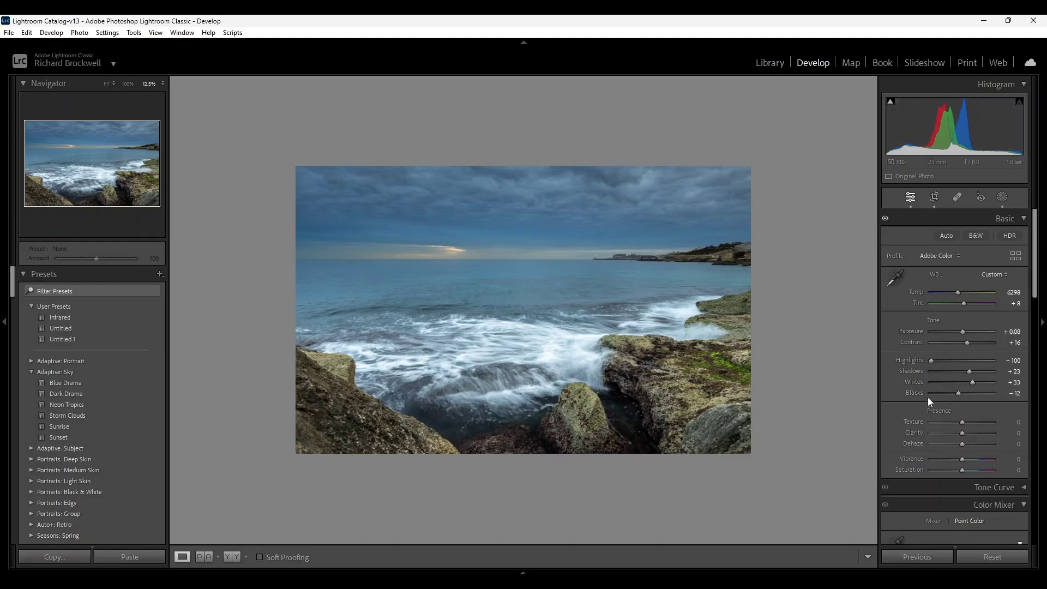
Step: Add a large elliptical radial gradient mask centred on the horizon glow, widened and tilted down towards the foreground rocks at the right
click(1003, 197)
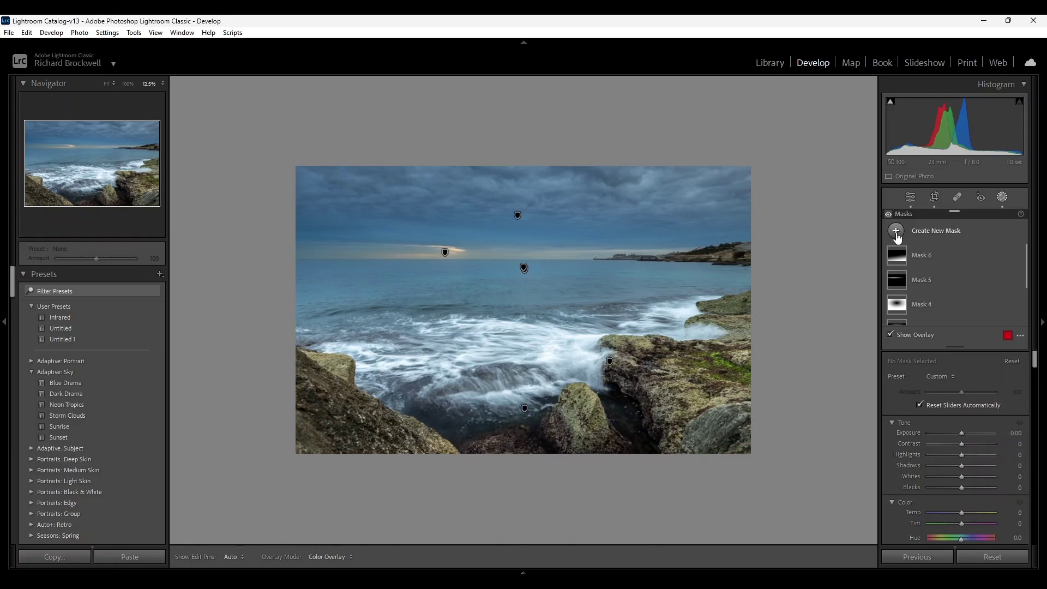
click(897, 233)
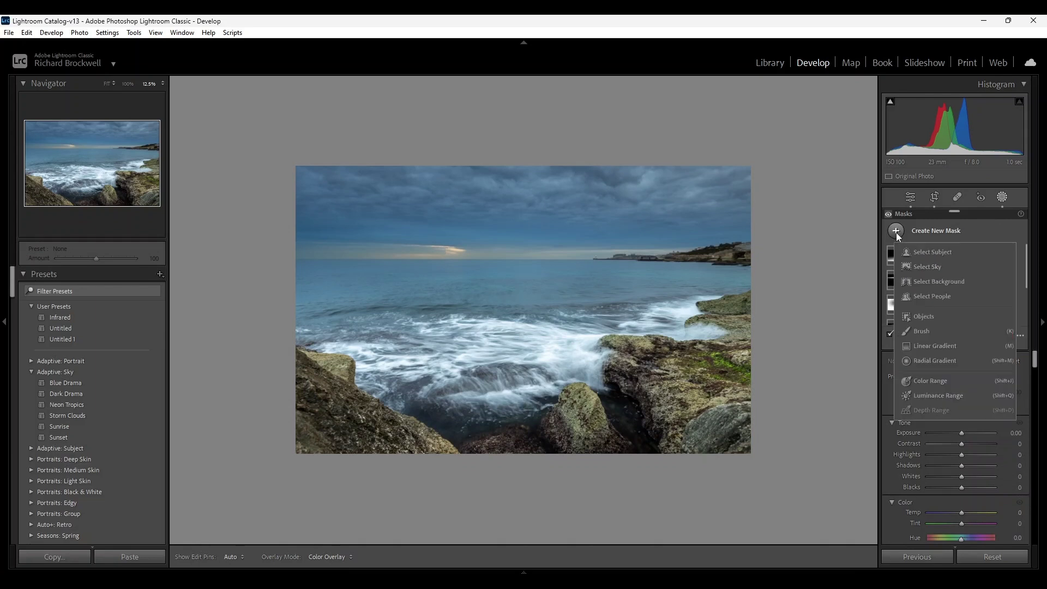
click(928, 361)
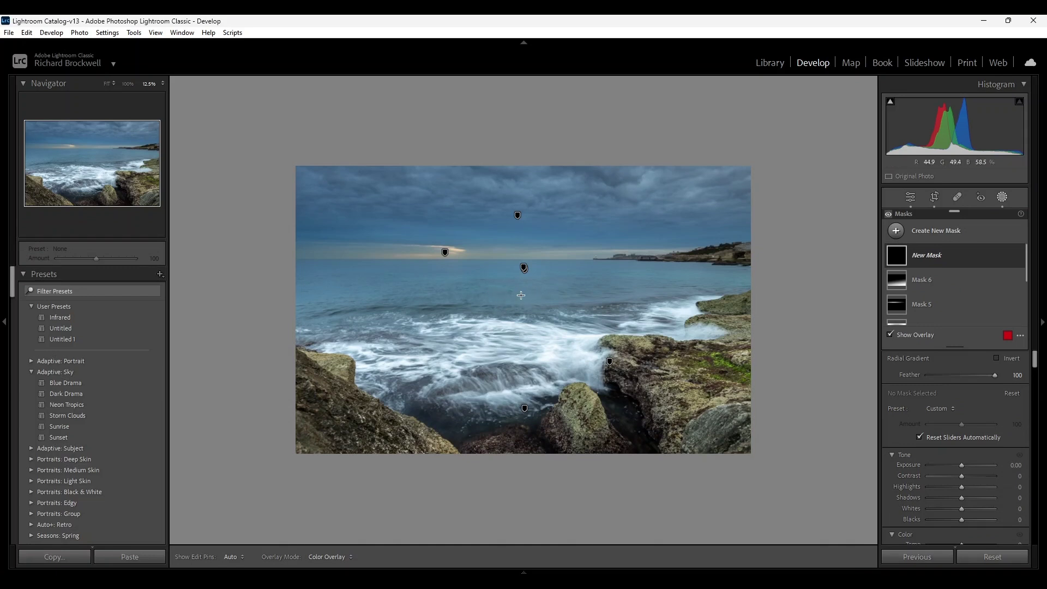
drag(521, 302, 729, 422)
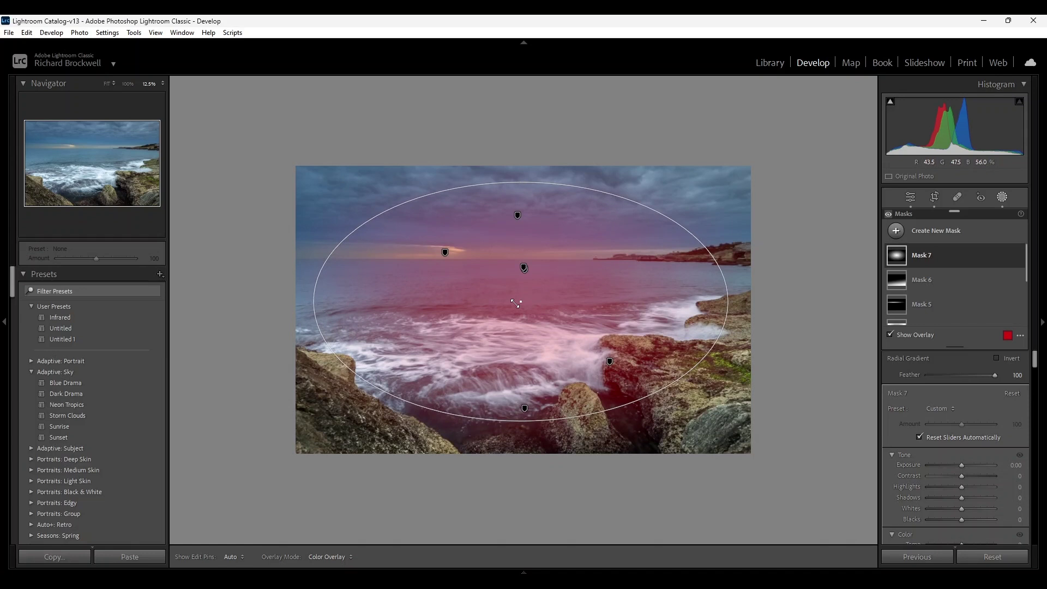
drag(517, 304, 434, 252)
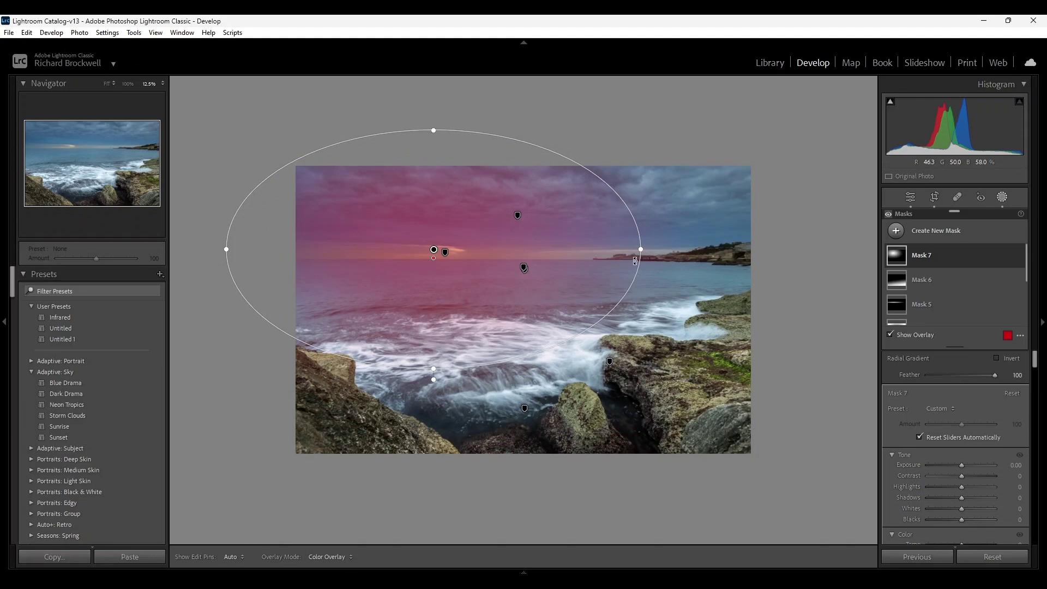
drag(648, 258, 673, 390)
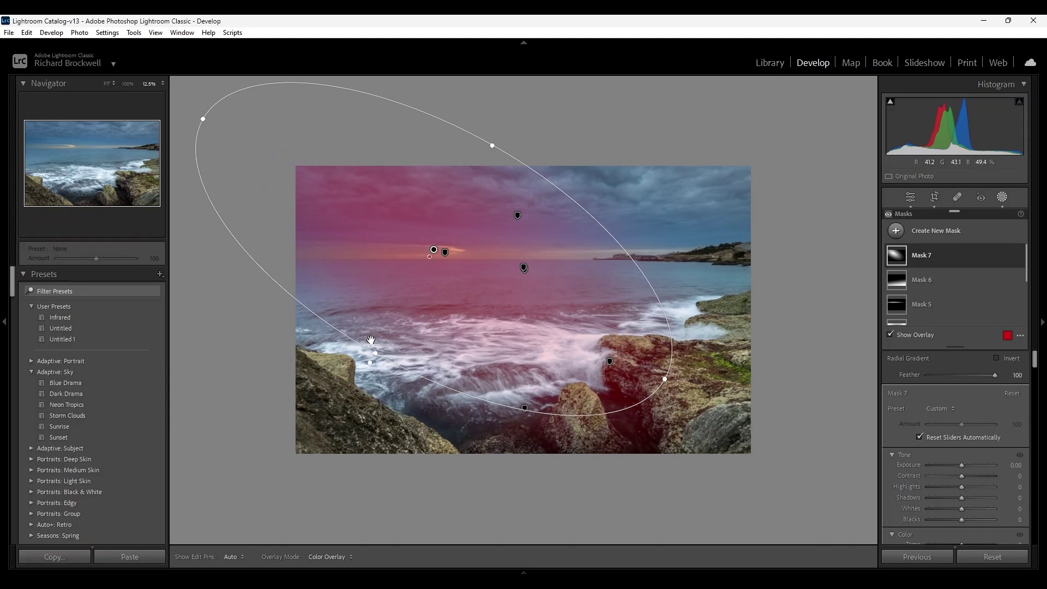
drag(375, 356, 349, 385)
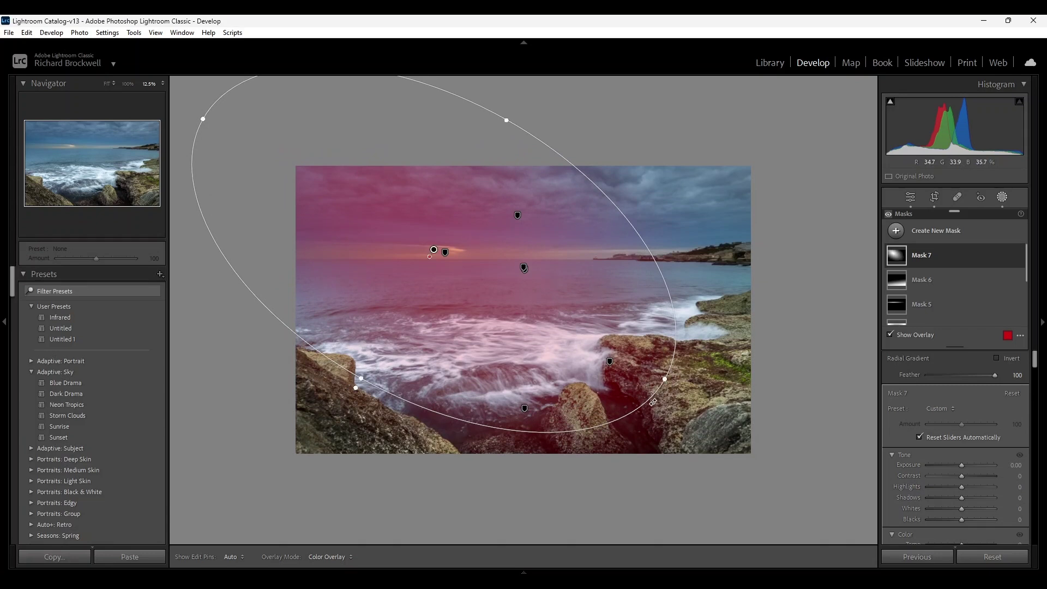
drag(653, 402, 696, 374)
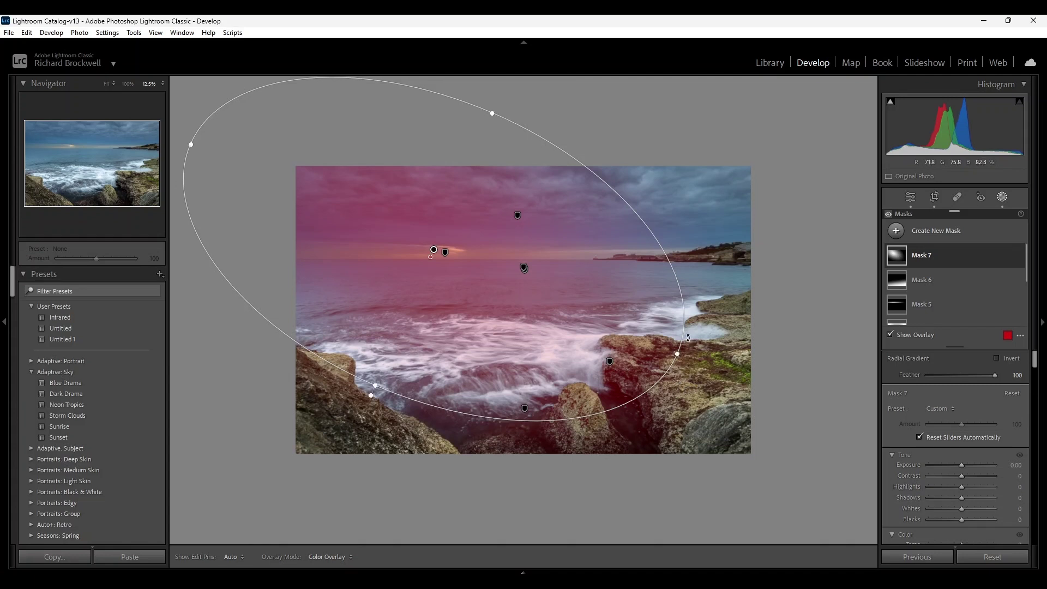
Step: Invert the radial gradient and, with the mask overlay hidden, set its Exposure to -0.36 and return to the global edit settings
click(1001, 358)
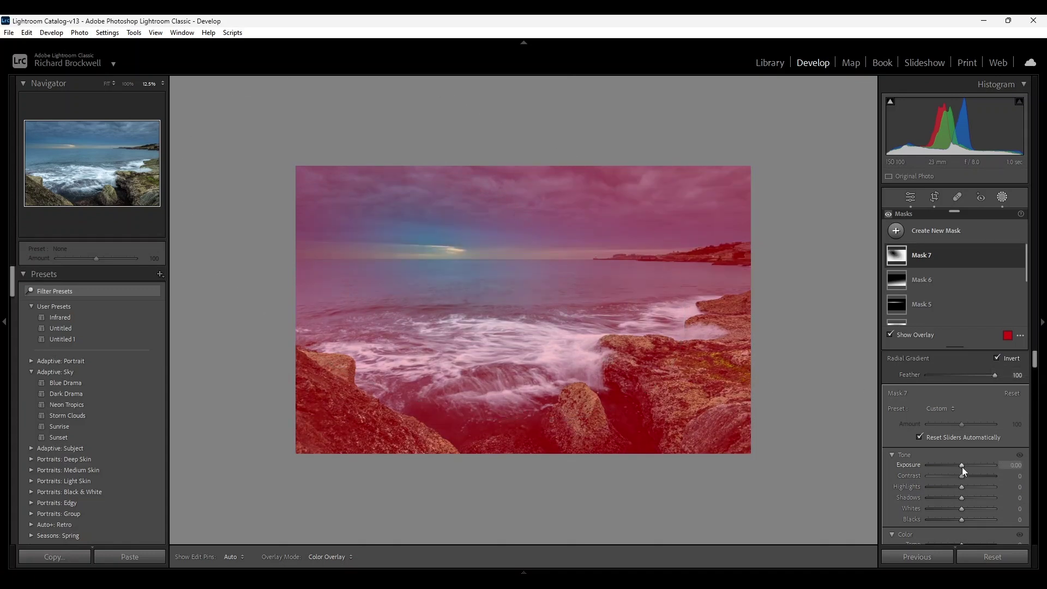
key(o)
drag(962, 466, 958, 466)
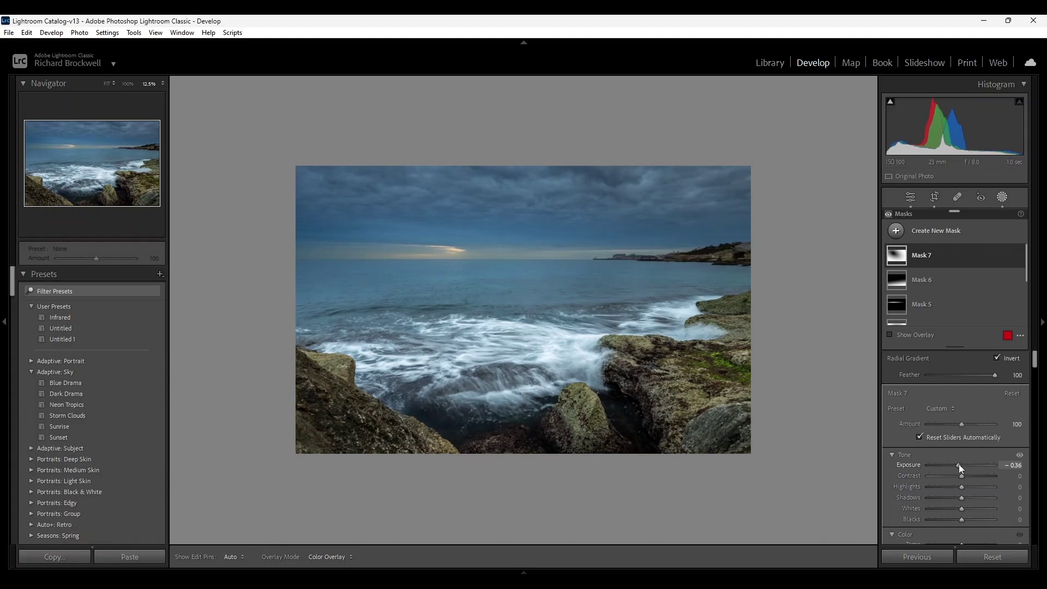
drag(960, 467, 960, 468)
mouse_move(845, 429)
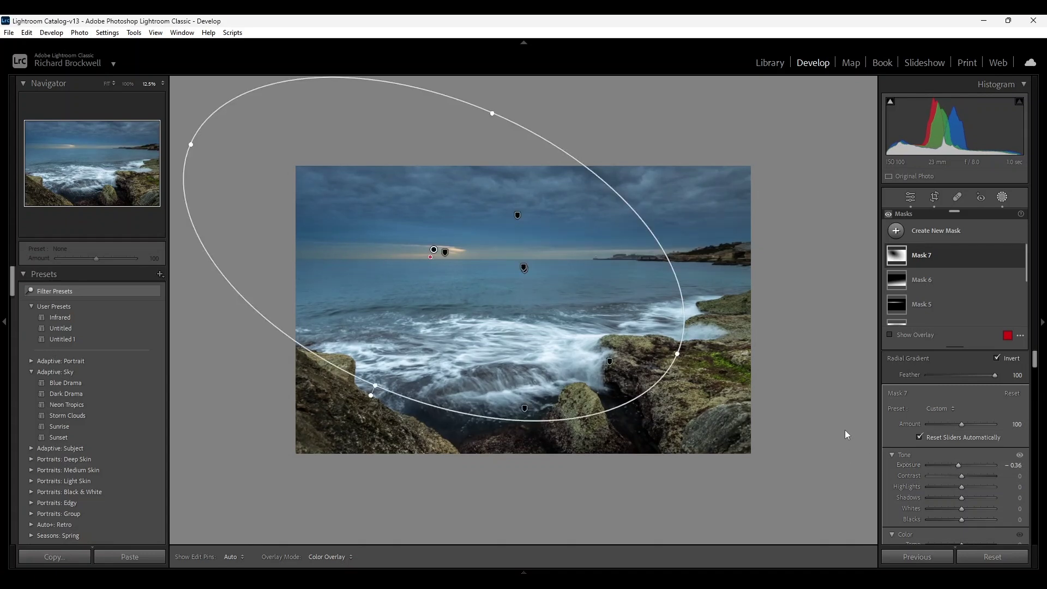
click(911, 197)
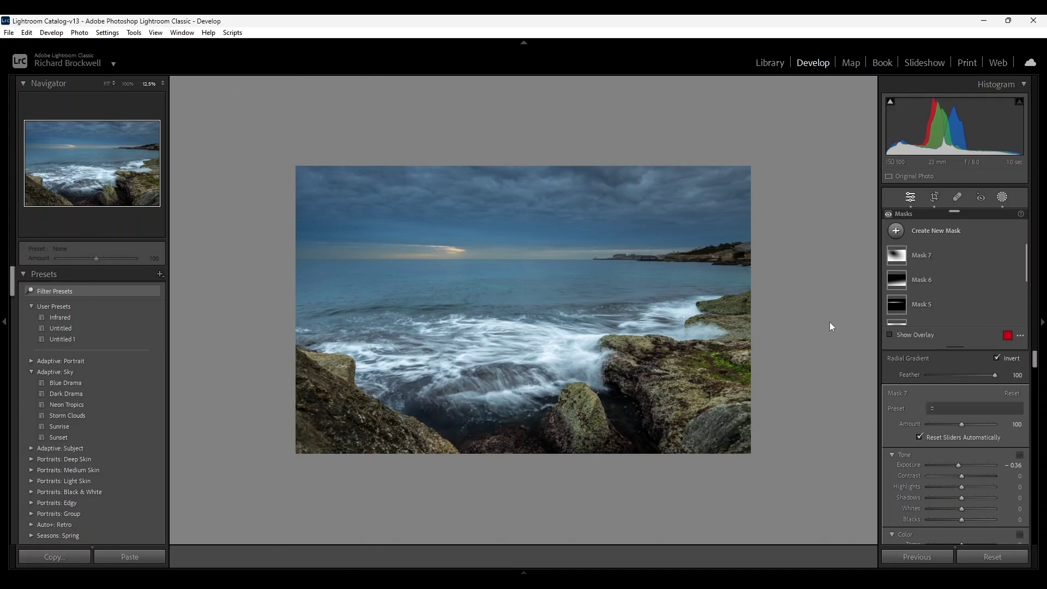